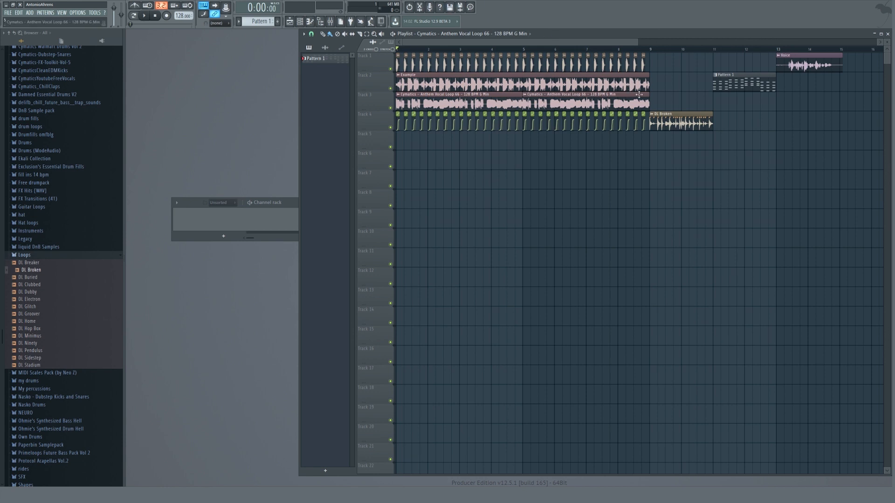
{"action": "left_click", "coordinate": [198, 205]}
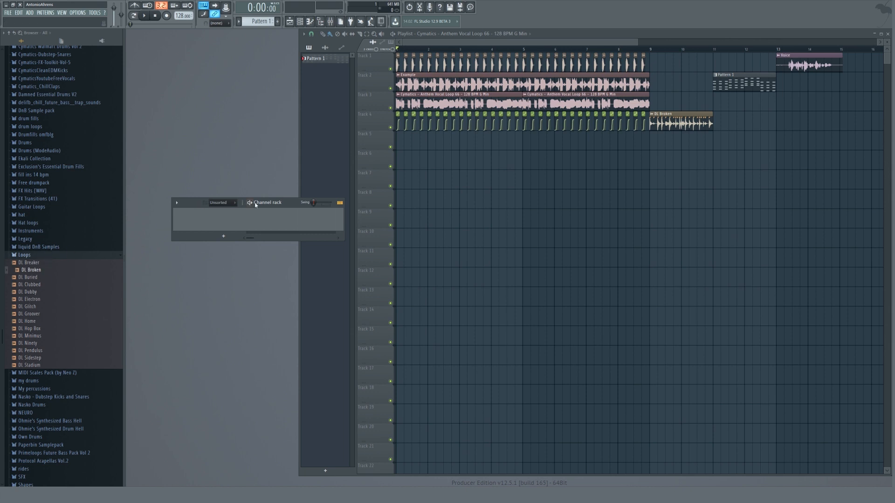
{"action": "left_click", "coordinate": [31, 13]}
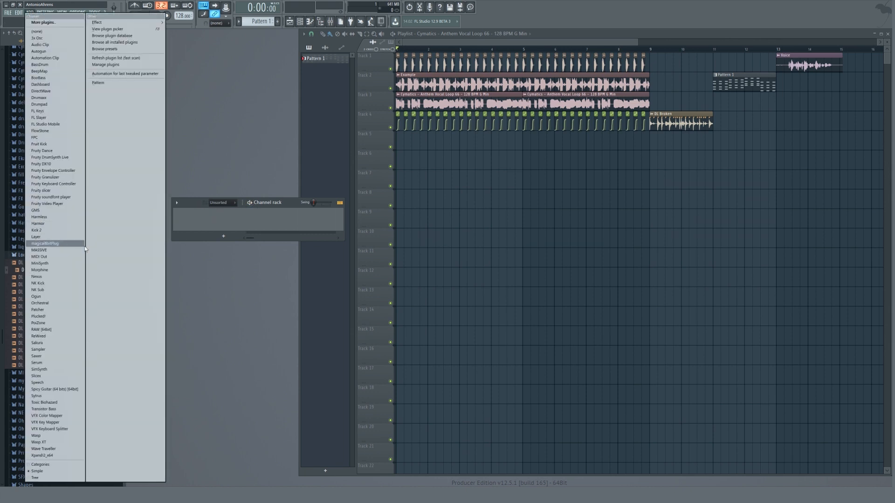
{"action": "left_click", "coordinate": [253, 197]}
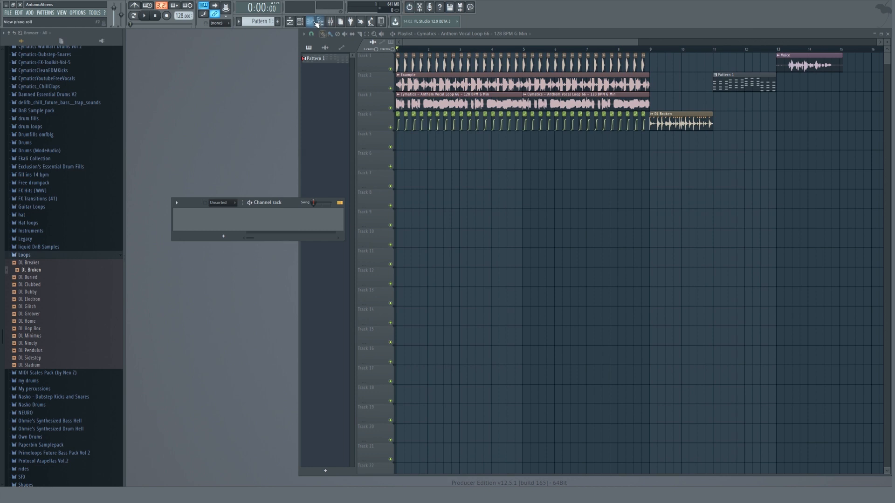
- Open the mixer and load Fruity Compressor into the second effect slot of the Master track
{"action": "left_click", "coordinate": [330, 21]}
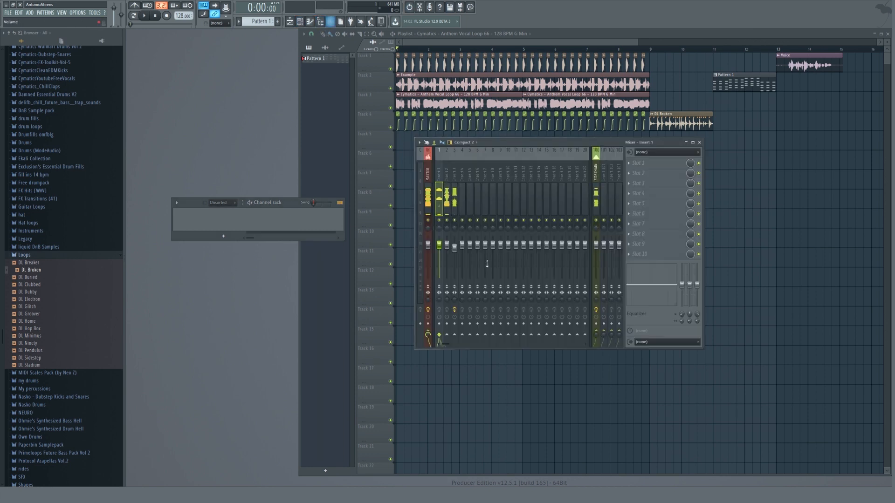
{"action": "left_click", "coordinate": [648, 173]}
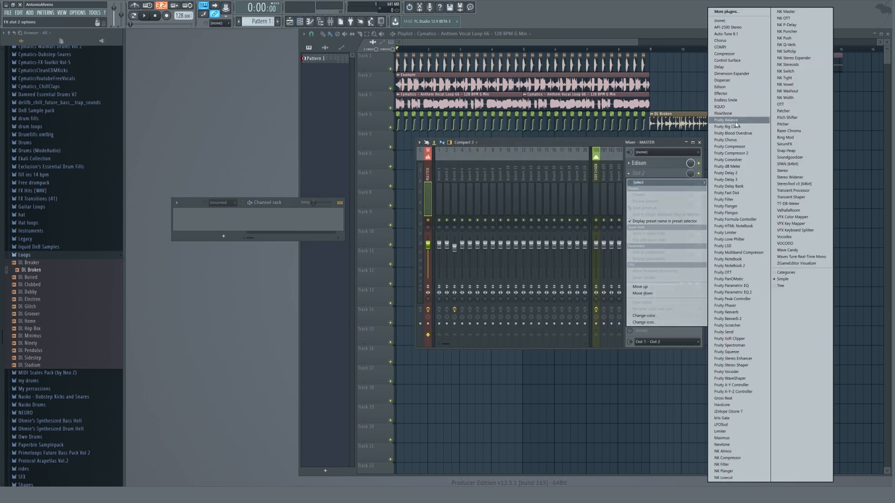
{"action": "left_click", "coordinate": [732, 149]}
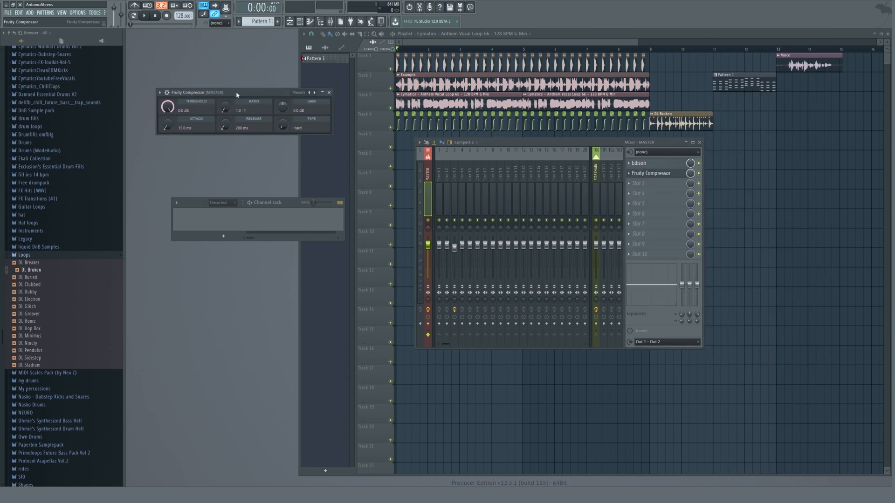
- Reposition the Master track's compressor window and lower its threshold to about -16.7 dB
{"action": "left_click_drag", "start_coordinate": [236, 91], "coordinate": [458, 213]}
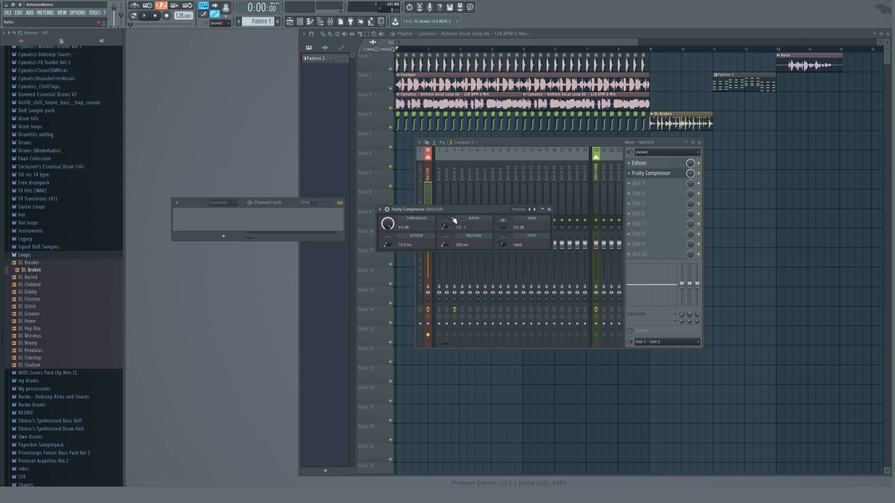
{"action": "left_click_drag", "start_coordinate": [458, 213], "coordinate": [434, 247]}
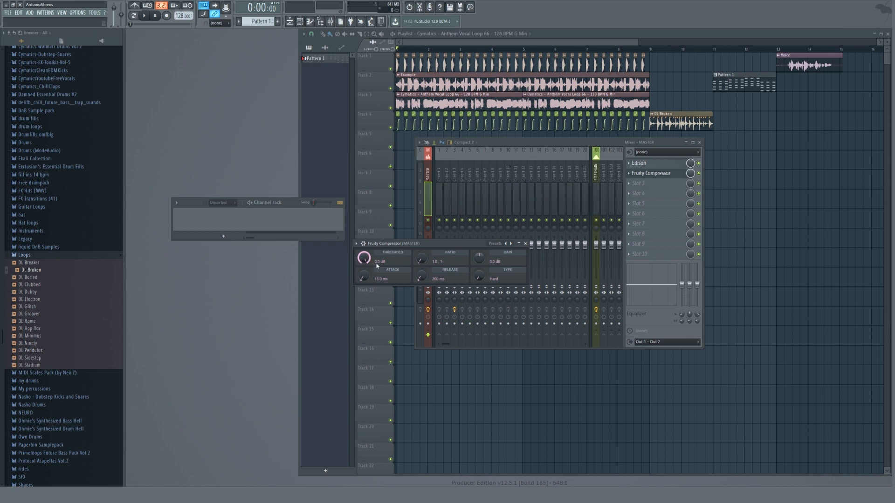
{"action": "mouse_move", "coordinate": [371, 244]}
{"action": "left_mouse_down"}
{"action": "mouse_move", "coordinate": [272, 278]}
{"action": "mouse_move", "coordinate": [261, 269]}
{"action": "mouse_move", "coordinate": [369, 249]}
{"action": "left_mouse_up"}
{"action": "left_click_drag", "start_coordinate": [345, 260], "coordinate": [352, 280]}
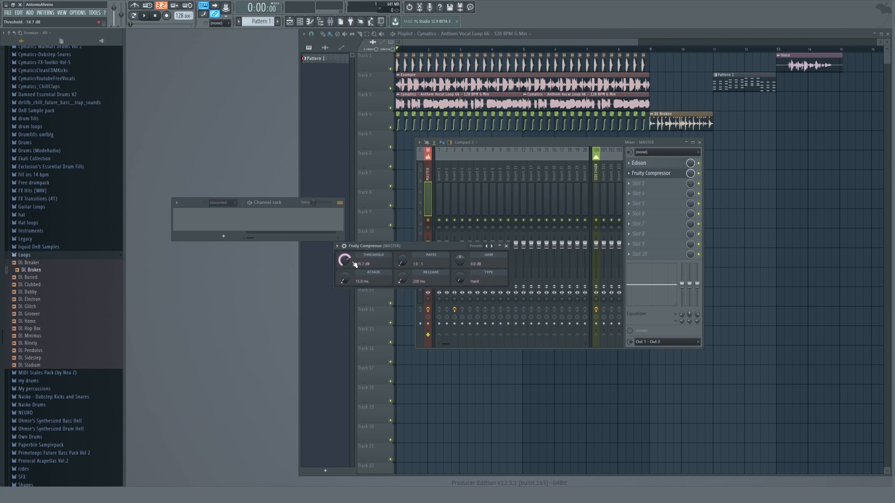
- Clear the Fruity Compressor from the Master track's second effect slot and close the mixer
{"action": "left_click", "coordinate": [629, 174]}
{"action": "mouse_move", "coordinate": [635, 184]}
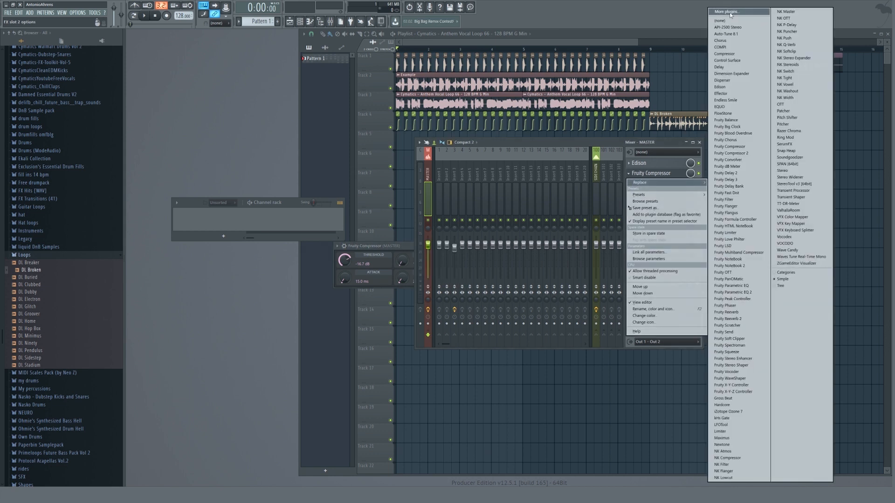
{"action": "left_click", "coordinate": [737, 14]}
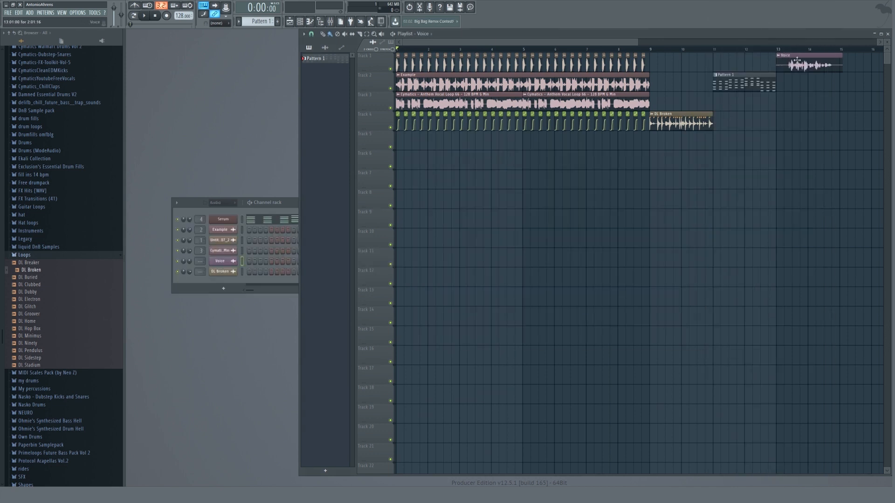
- Place the playback position at the start of the Voice clip and route the Voice channel to mixer track 7
{"action": "scroll", "coordinate": [671, 64], "scroll_direction": "up", "scroll_amount": 5}
{"action": "left_click", "coordinate": [549, 50]}
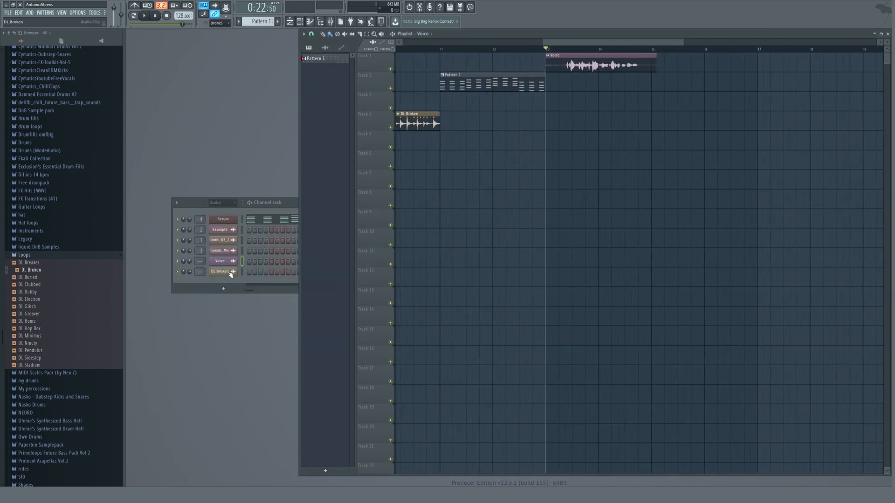
{"action": "left_click_drag", "start_coordinate": [200, 262], "coordinate": [200, 252]}
- Load Fruity Compressor into the first effect slot of mixer insert 7
{"action": "key", "text": "F9"}
{"action": "left_click", "coordinate": [637, 174]}
{"action": "mouse_move", "coordinate": [637, 174]}
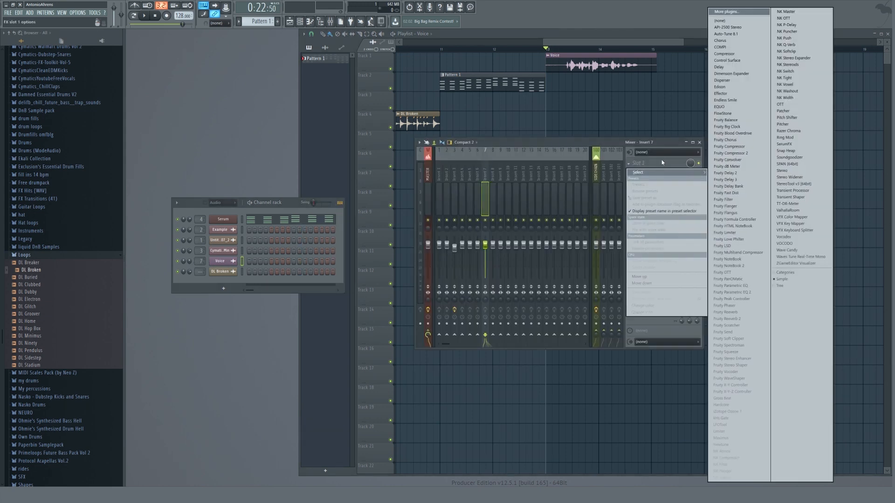
{"action": "left_click", "coordinate": [730, 147]}
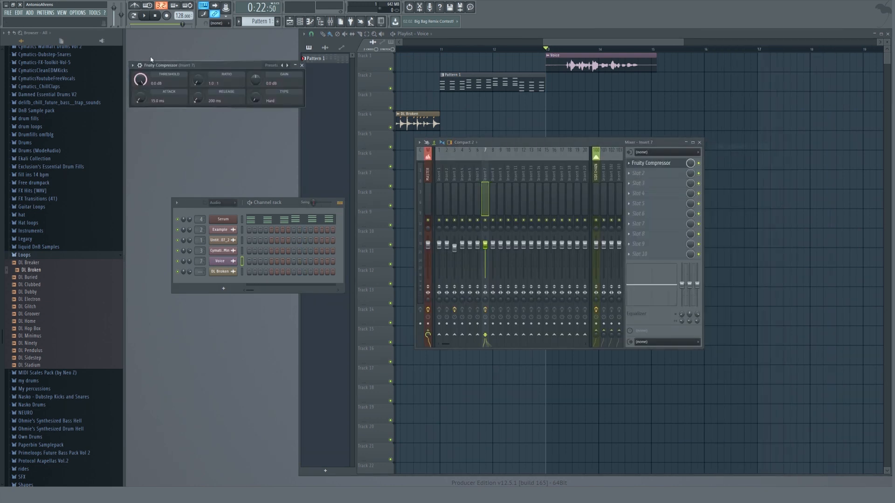
- Set the Voice compressor's ratio to 15.2:1 and its threshold to about -22 dB, auditioning the clip
{"action": "key", "text": "space"}
{"action": "key", "text": "space"}
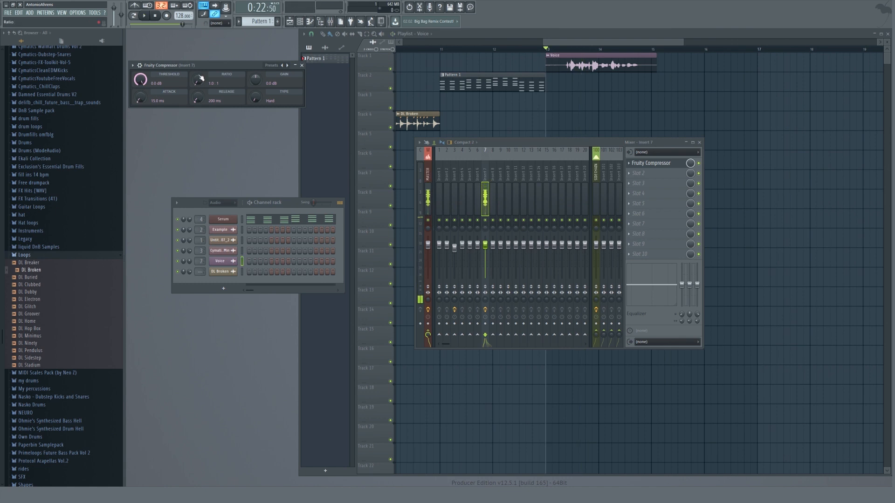
{"action": "left_click_drag", "start_coordinate": [197, 81], "coordinate": [197, 53]}
{"action": "left_click_drag", "start_coordinate": [140, 80], "coordinate": [140, 99]}
{"action": "key", "text": "space"}
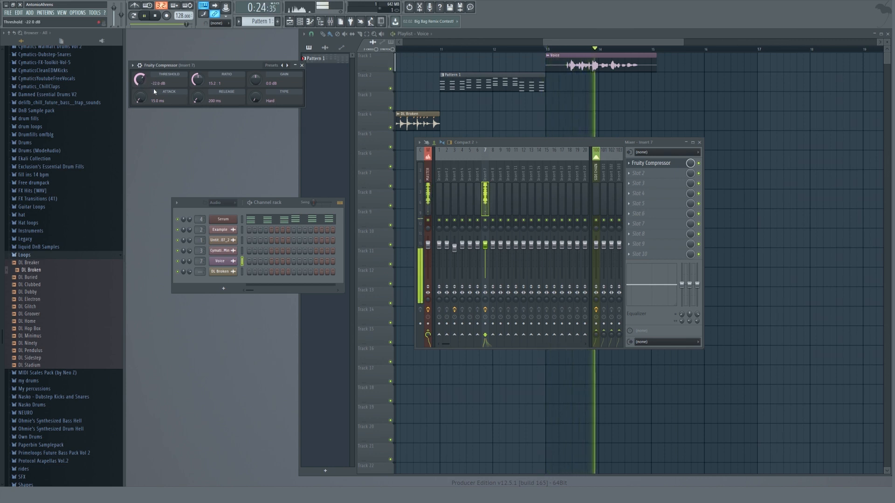
{"action": "key", "text": "space"}
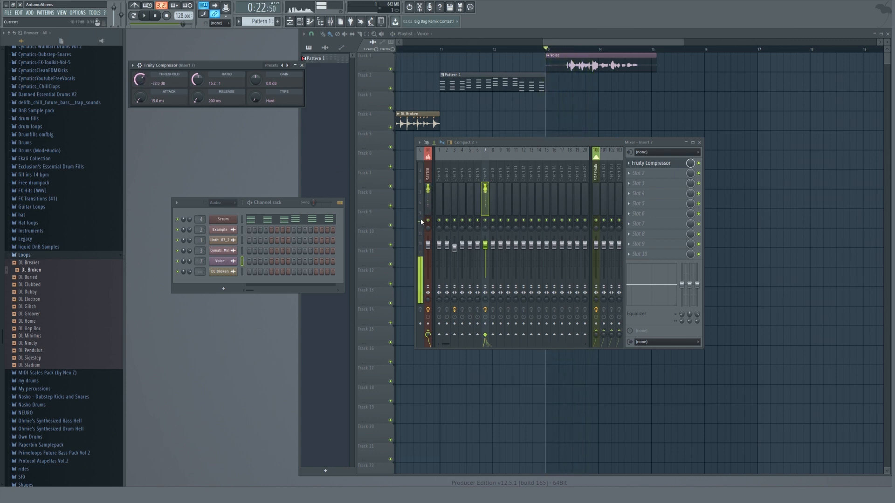
- Lower the Voice compressor's threshold to about -37.6 dB and audition the clip repeatedly
{"action": "mouse_move", "coordinate": [141, 80]}
{"action": "left_mouse_down"}
{"action": "mouse_move", "coordinate": [141, 70]}
{"action": "mouse_move", "coordinate": [141, 93]}
{"action": "left_mouse_up"}
{"action": "key", "text": "space"}
{"action": "key", "text": "space"}
{"action": "key", "text": "space"}
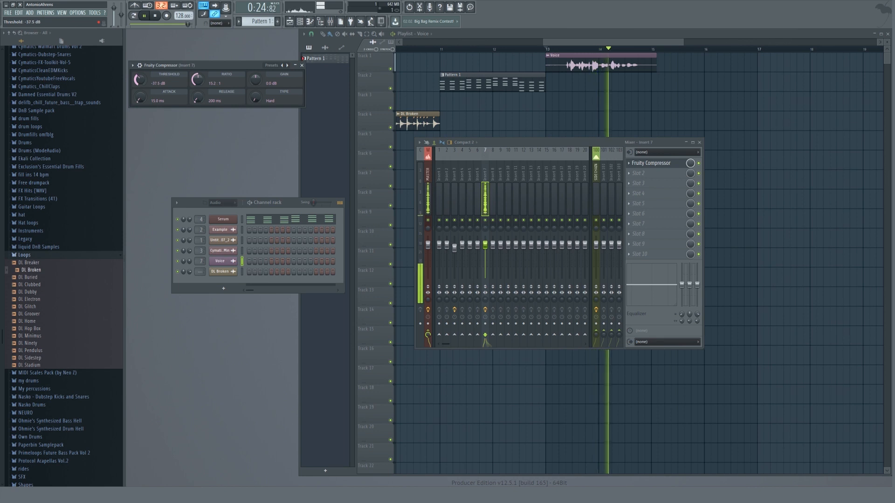
{"action": "key", "text": "space"}
{"action": "key", "text": "space"}
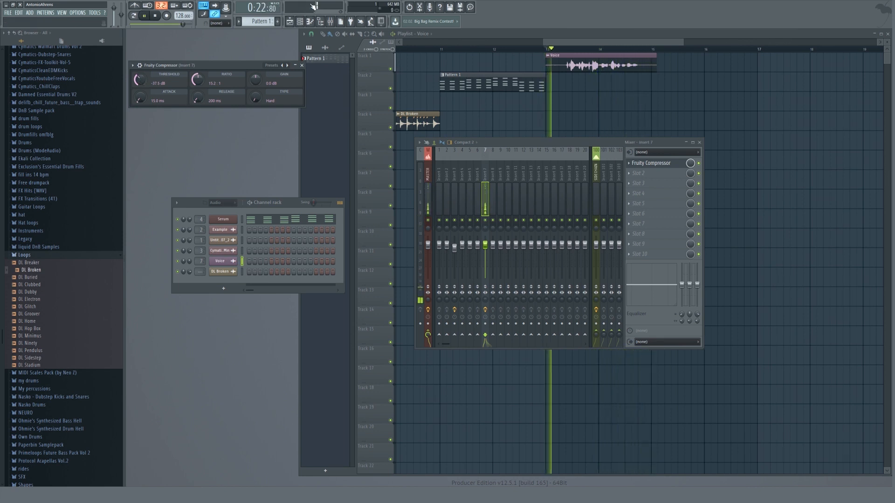
{"action": "key", "text": "space"}
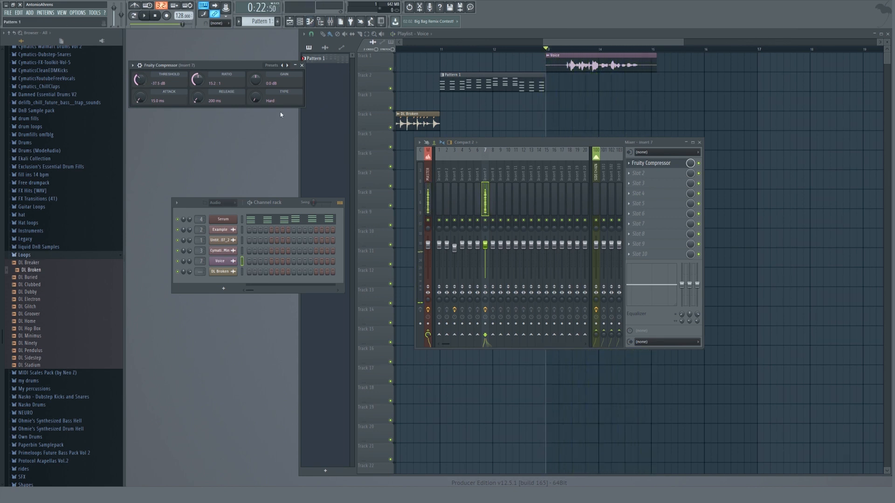
- Raise the Voice compressor's threshold to about -22.1 dB during playback and set its ratio to about 21.8:1
{"action": "key", "text": "space"}
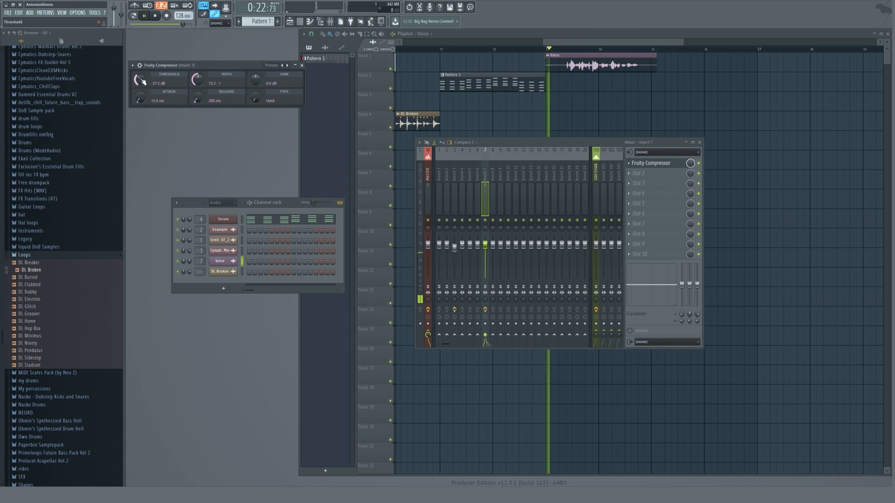
{"action": "left_click_drag", "start_coordinate": [140, 80], "coordinate": [138, 72]}
{"action": "key", "text": "space"}
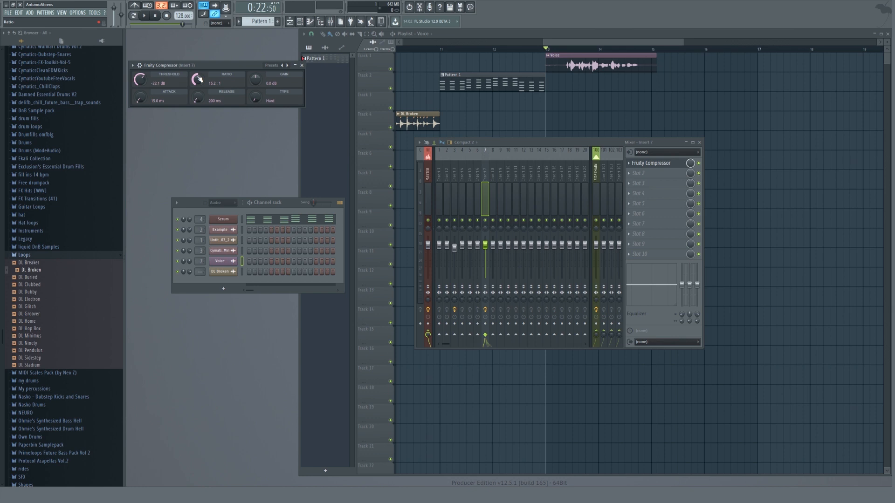
{"action": "left_click_drag", "start_coordinate": [197, 79], "coordinate": [198, 73]}
- Lower the Voice compressor's threshold to about -34.5 dB and its attack to 0 ms, auditioning the clip
{"action": "key", "text": "space"}
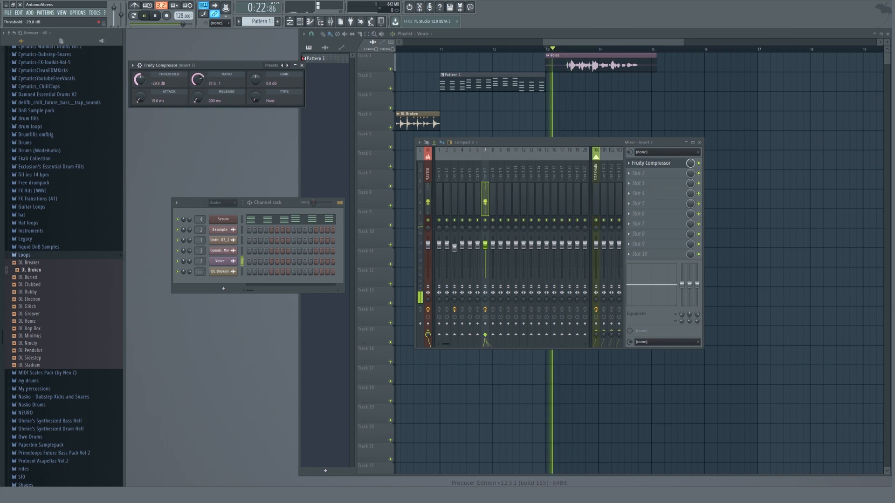
{"action": "left_click_drag", "start_coordinate": [145, 78], "coordinate": [149, 84]}
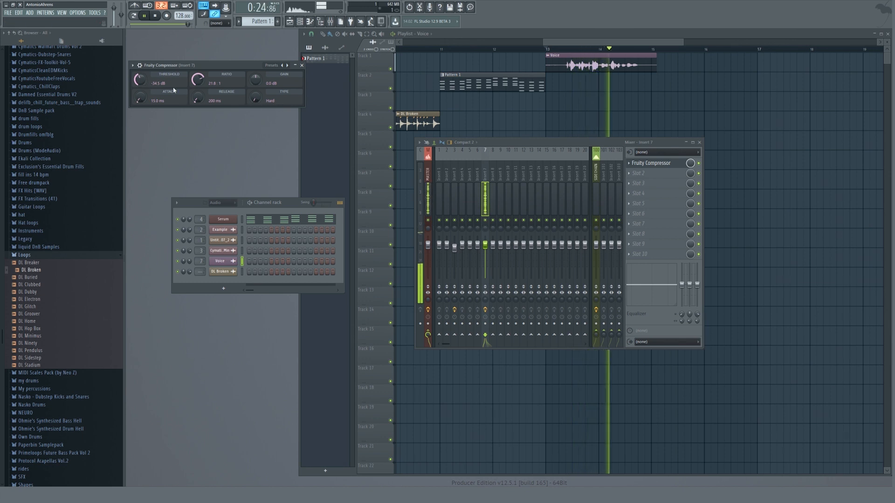
{"action": "key", "text": "space"}
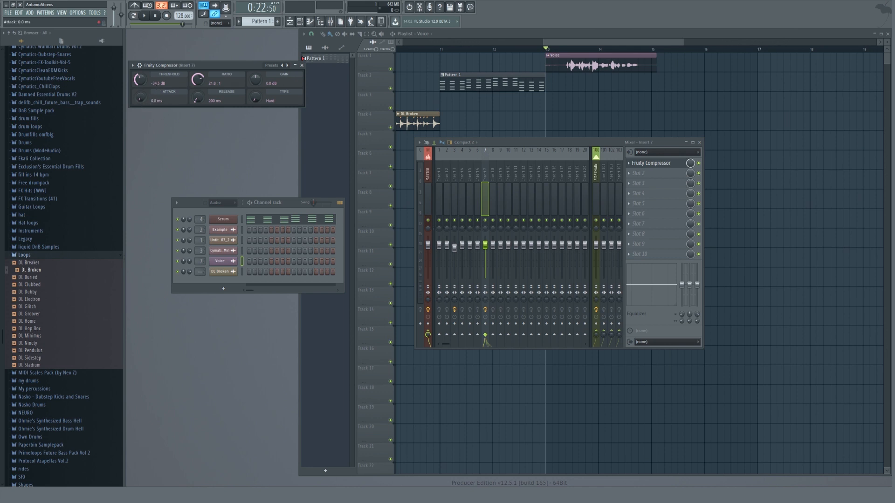
{"action": "key", "text": "space"}
{"action": "key", "text": "space"}
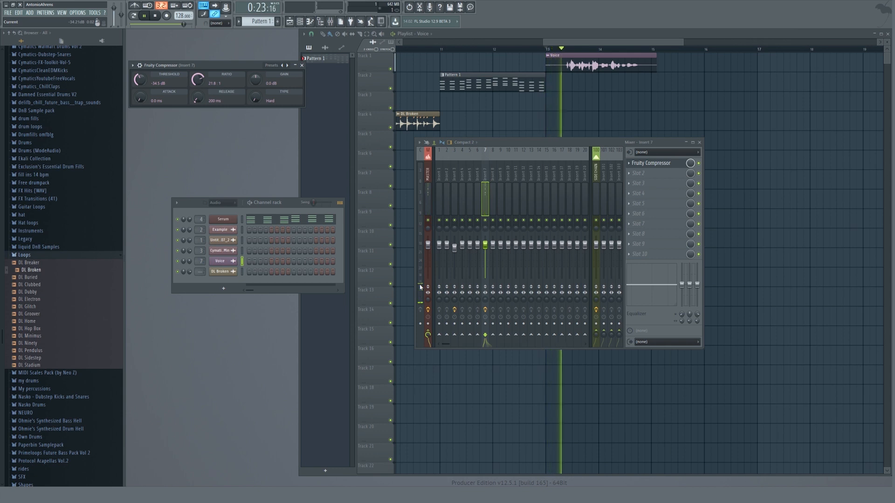
{"action": "key", "text": "space"}
- Raise the Voice compressor's threshold to about -15 dB, audition the clip, adjust the attack and close the compressor
{"action": "left_click_drag", "start_coordinate": [140, 79], "coordinate": [140, 51]}
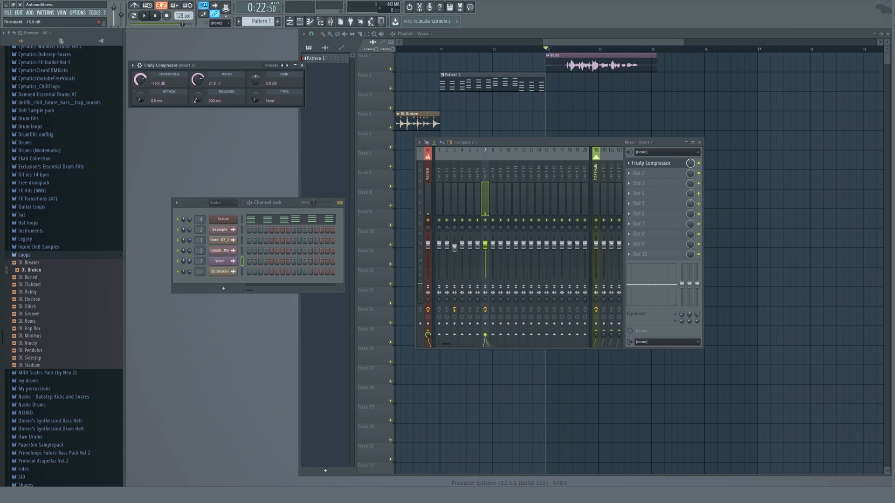
{"action": "key", "text": "space"}
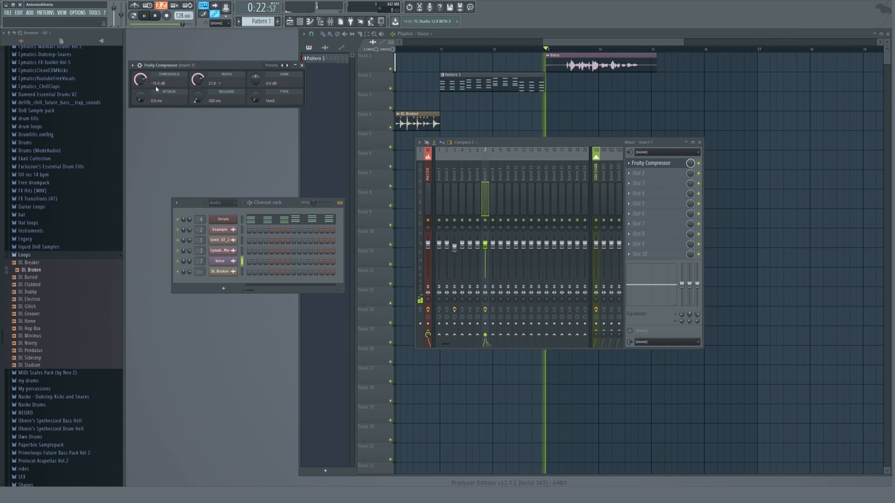
{"action": "key", "text": "space"}
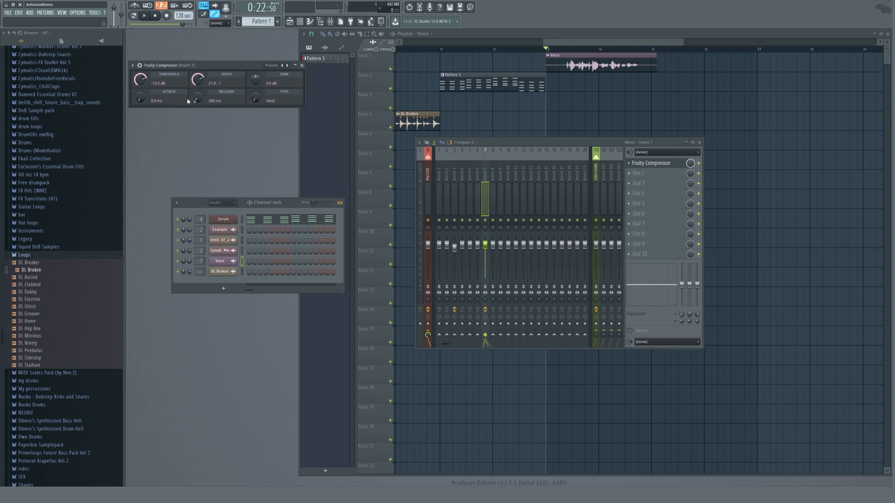
{"action": "mouse_move", "coordinate": [140, 97]}
{"action": "left_mouse_down"}
{"action": "mouse_move", "coordinate": [140, 74]}
{"action": "mouse_move", "coordinate": [140, 95]}
{"action": "mouse_move", "coordinate": [150, 96]}
{"action": "left_mouse_up"}
{"action": "left_click", "coordinate": [651, 163]}
- Load Fruity Limiter into the second effect slot of insert 7 and audition the Voice clip through it
{"action": "left_click", "coordinate": [639, 173]}
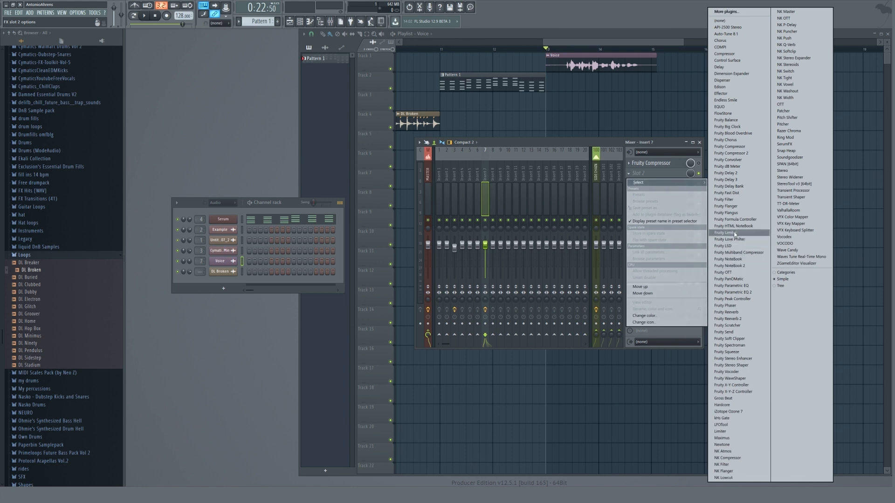
{"action": "left_click", "coordinate": [731, 233]}
{"action": "key", "text": "space"}
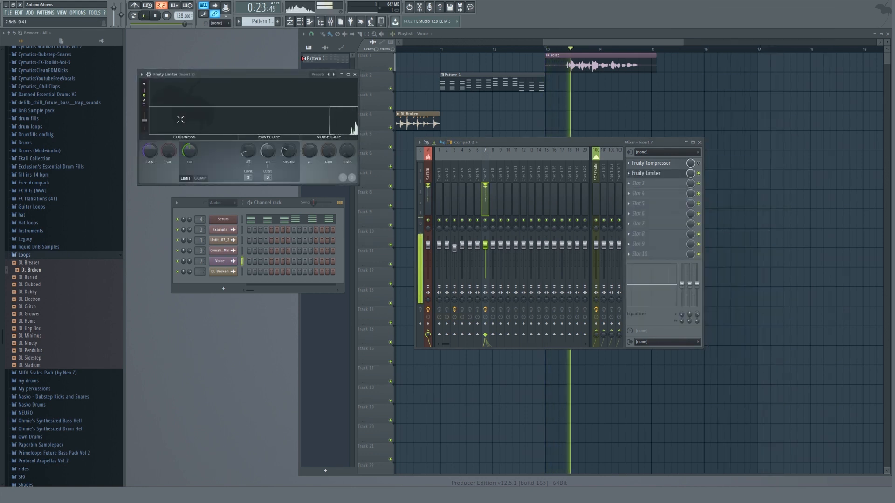
{"action": "key", "text": "space"}
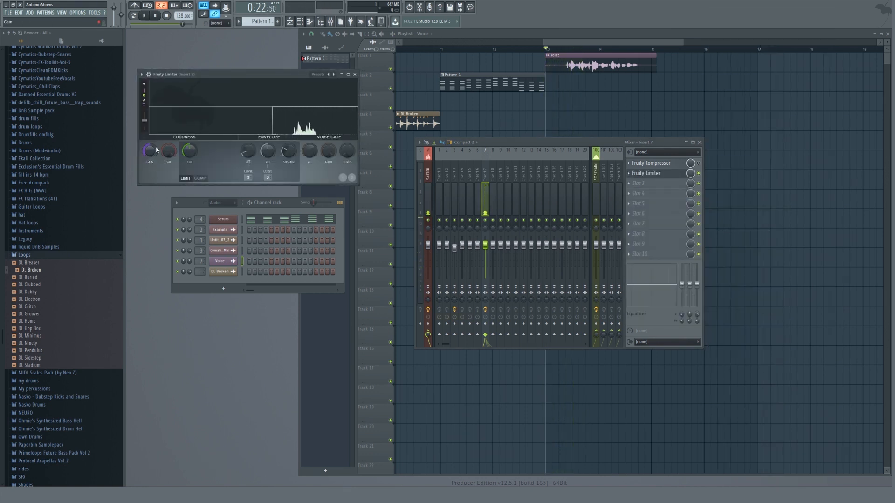
- Raise the Fruity Limiter's gain to its maximum and audition the Voice clip
{"action": "left_click_drag", "start_coordinate": [156, 150], "coordinate": [156, 122]}
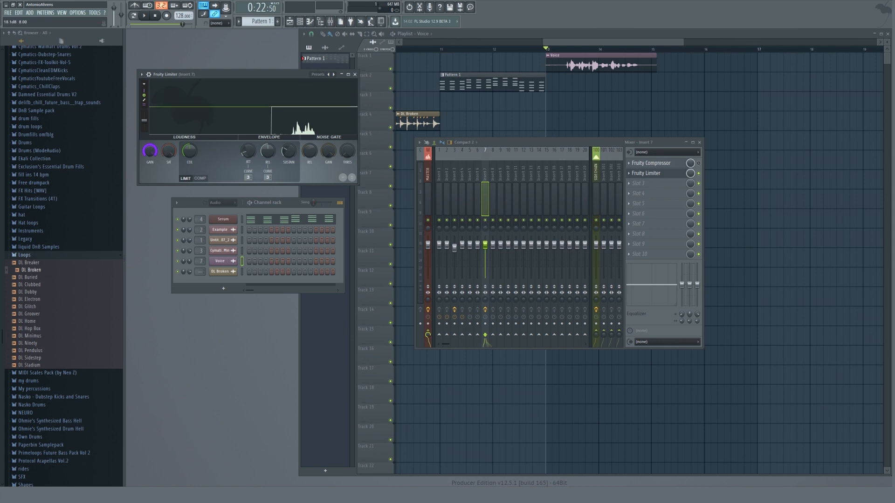
{"action": "key", "text": "space"}
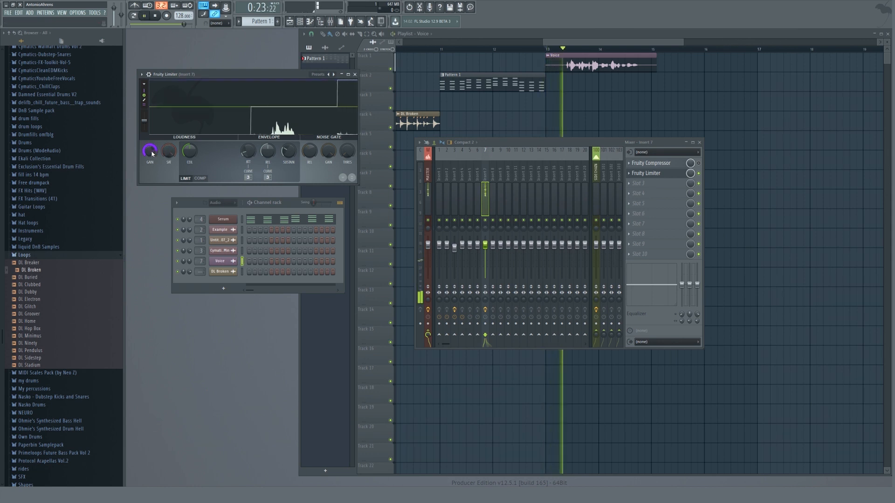
{"action": "key", "text": "space"}
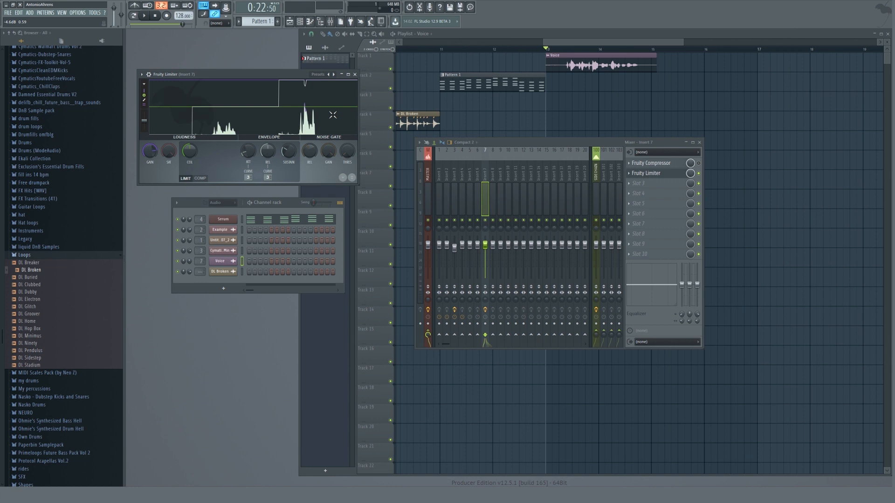
- Audition the Voice clip through the limiter and bring up insert 7's Fruity Compressor beside the mixer
{"action": "key", "text": "space"}
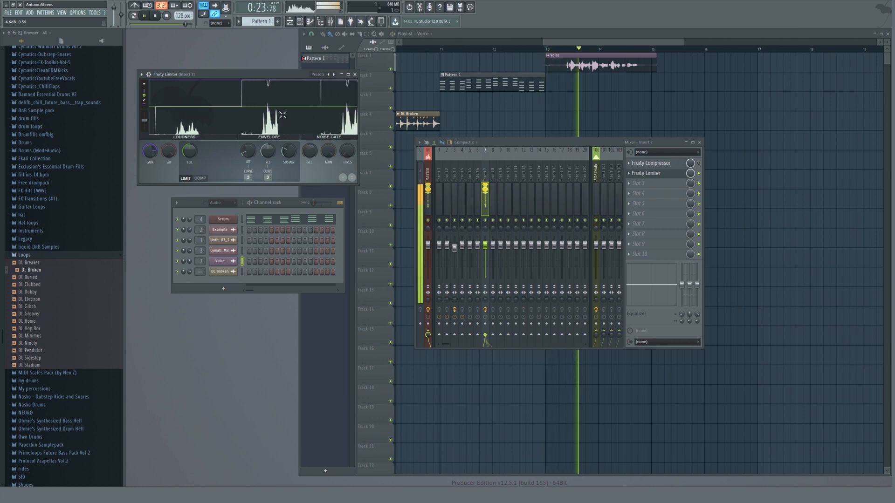
{"action": "key", "text": "space"}
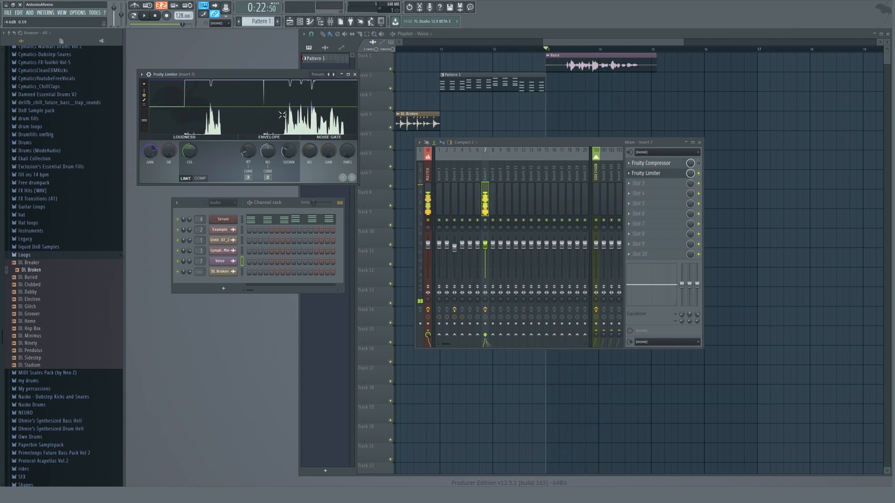
{"action": "left_click", "coordinate": [652, 173]}
{"action": "left_click", "coordinate": [645, 164]}
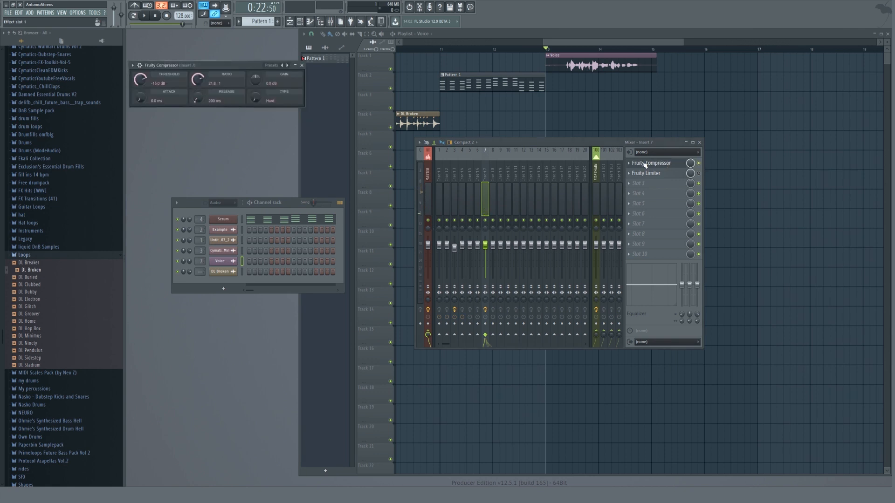
{"action": "left_click_drag", "start_coordinate": [220, 64], "coordinate": [779, 165]}
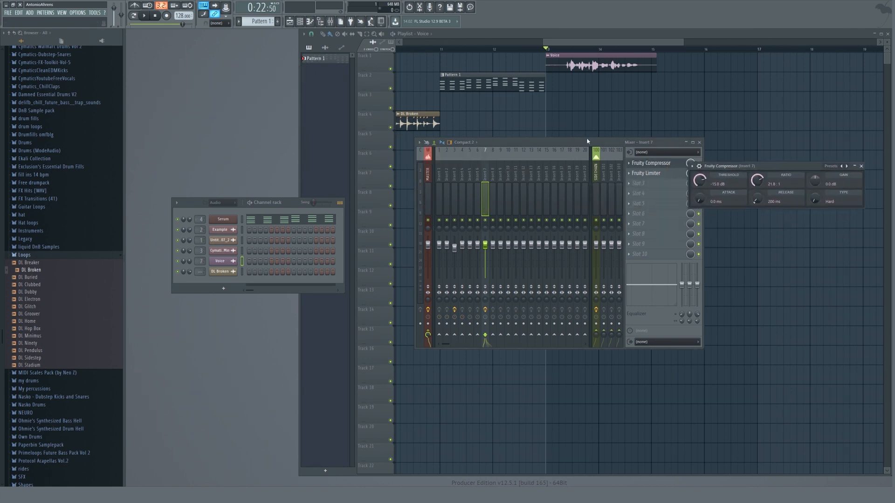
{"action": "left_click_drag", "start_coordinate": [522, 143], "coordinate": [336, 145]}
- Try different attack and release settings on the Voice compressor, ending with an attack of about 101 ms
{"action": "left_click_drag", "start_coordinate": [701, 200], "coordinate": [700, 195]}
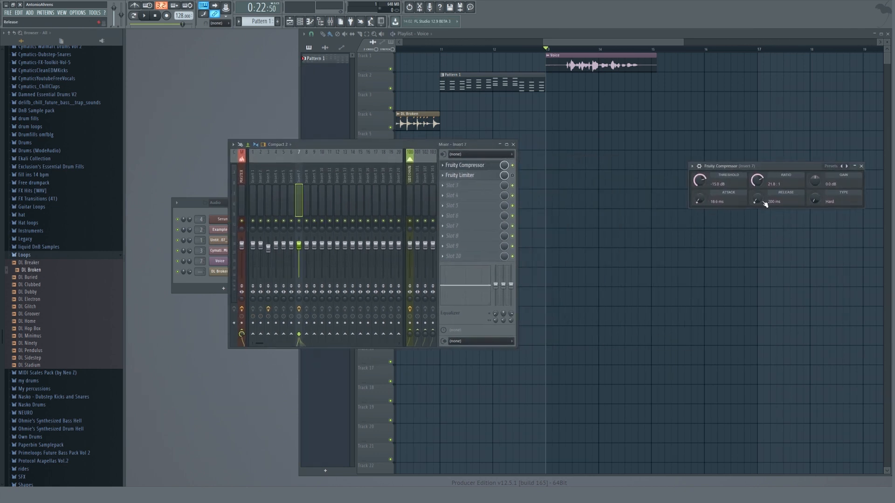
{"action": "left_click_drag", "start_coordinate": [765, 204], "coordinate": [765, 187]}
{"action": "left_click_drag", "start_coordinate": [770, 195], "coordinate": [756, 179]}
{"action": "left_click_drag", "start_coordinate": [756, 200], "coordinate": [756, 217]}
{"action": "left_click_drag", "start_coordinate": [756, 200], "coordinate": [757, 173]}
{"action": "scroll", "coordinate": [757, 201], "scroll_direction": "down", "scroll_amount": 6}
{"action": "left_click_drag", "start_coordinate": [699, 200], "coordinate": [699, 208]}
{"action": "scroll", "coordinate": [701, 199], "scroll_direction": "up", "scroll_amount": 3}
{"action": "left_click_drag", "start_coordinate": [706, 200], "coordinate": [706, 185]}
- Remove Fruity Compressor from the first effect slot of insert 7 and audition the Voice clip without it
{"action": "left_click", "coordinate": [444, 166]}
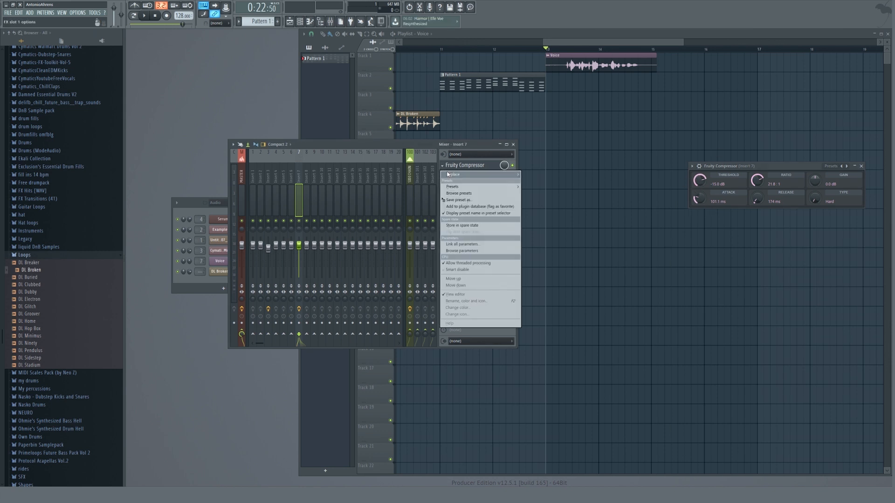
{"action": "mouse_move", "coordinate": [448, 174]}
{"action": "left_click", "coordinate": [620, 133]}
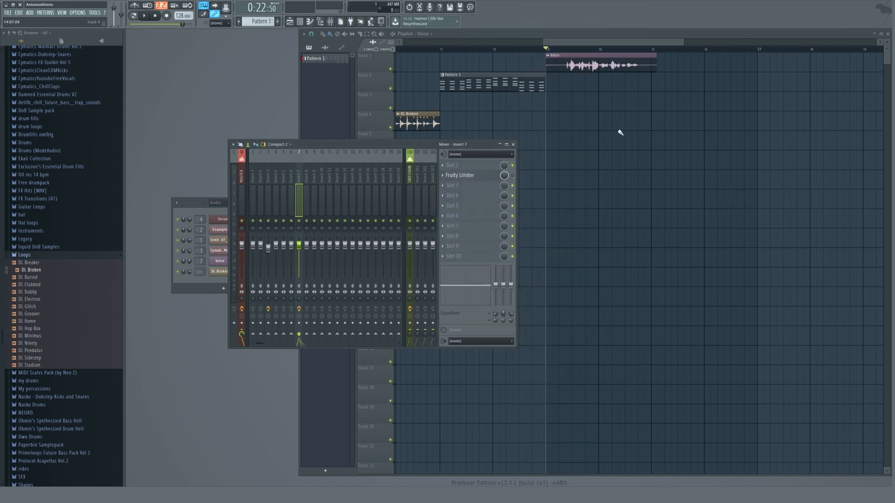
{"action": "key", "text": "space"}
{"action": "left_click_drag", "start_coordinate": [189, 261], "coordinate": [190, 268]}
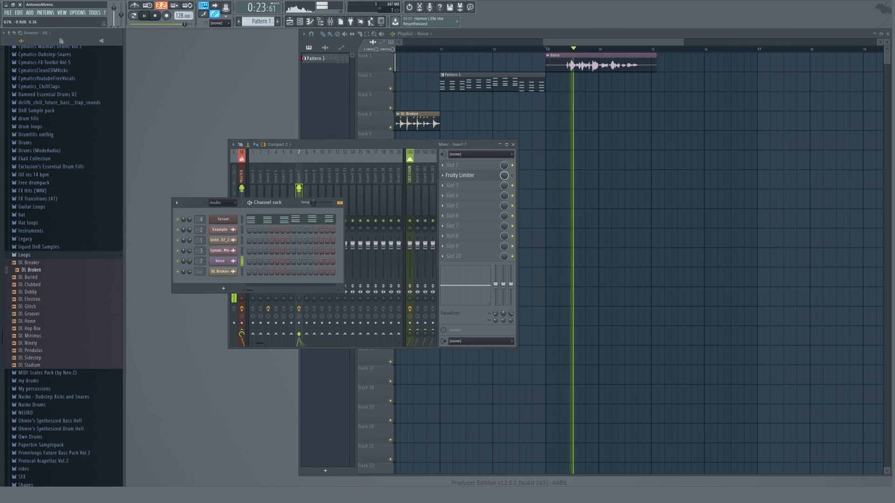
{"action": "left_click", "coordinate": [321, 146]}
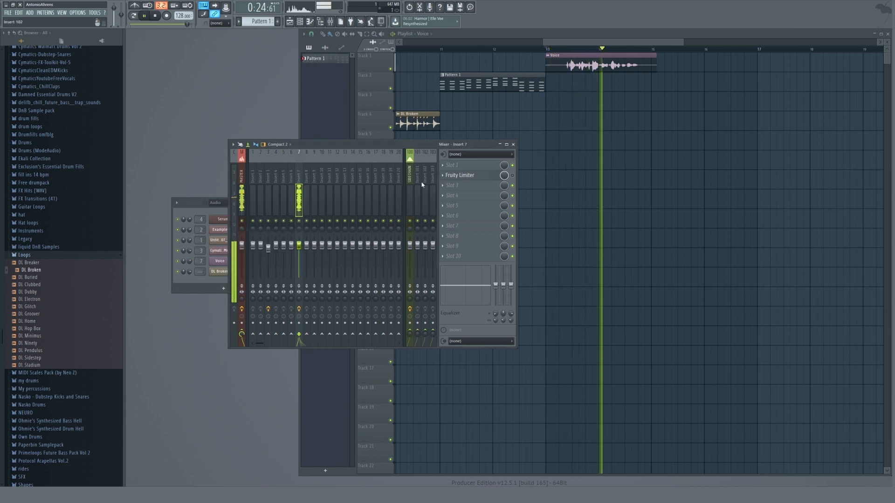
{"action": "key", "text": "space"}
- Load a fresh Fruity Compressor into insert 7's first slot with a threshold of about -26.9 dB and a 13.0:1 ratio
{"action": "left_click", "coordinate": [458, 167]}
{"action": "left_click", "coordinate": [554, 146]}
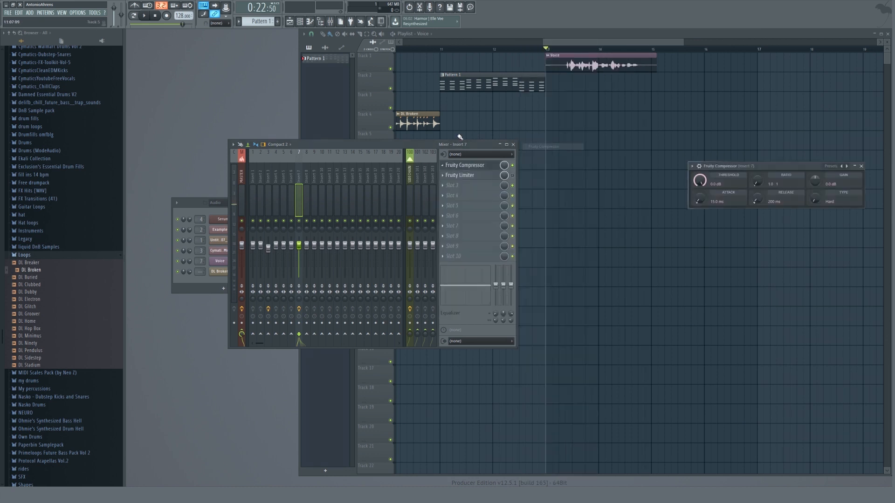
{"action": "left_click_drag", "start_coordinate": [700, 180], "coordinate": [700, 202]}
{"action": "left_click_drag", "start_coordinate": [756, 183], "coordinate": [757, 161]}
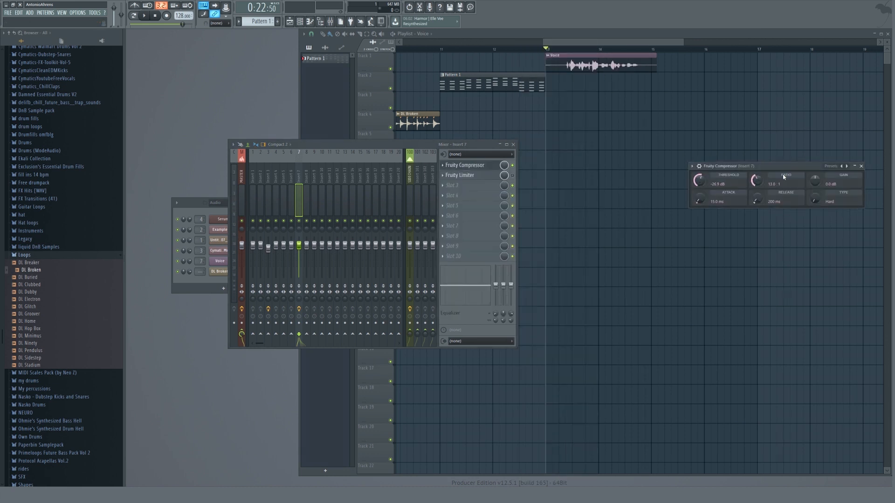
- Set the Voice compressor's release to about 107 ms while auditioning the clip
{"action": "key", "text": "space"}
{"action": "left_click_drag", "start_coordinate": [758, 199], "coordinate": [757, 203]}
{"action": "key", "text": "space"}
{"action": "key", "text": "space"}
{"action": "key", "text": "space"}
- Raise the Voice compressor's gain to about 13.1 dB and audition the clip
{"action": "left_click_drag", "start_coordinate": [816, 182], "coordinate": [815, 167]}
{"action": "key", "text": "space"}
{"action": "key", "text": "space"}
{"action": "key", "text": "space"}
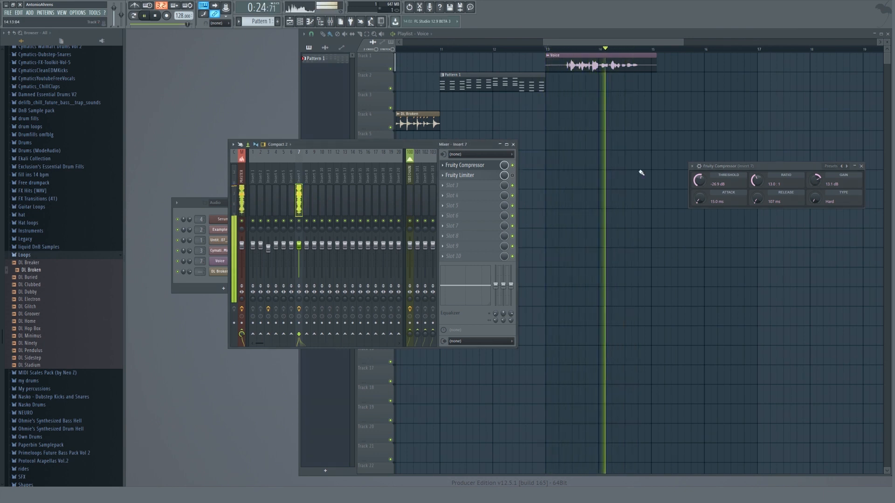
- Lower the Voice compressor's gain to about 9.4 dB and audition the clip several times
{"action": "left_click_drag", "start_coordinate": [815, 180], "coordinate": [816, 184]}
{"action": "key", "text": "space"}
{"action": "key", "text": "space"}
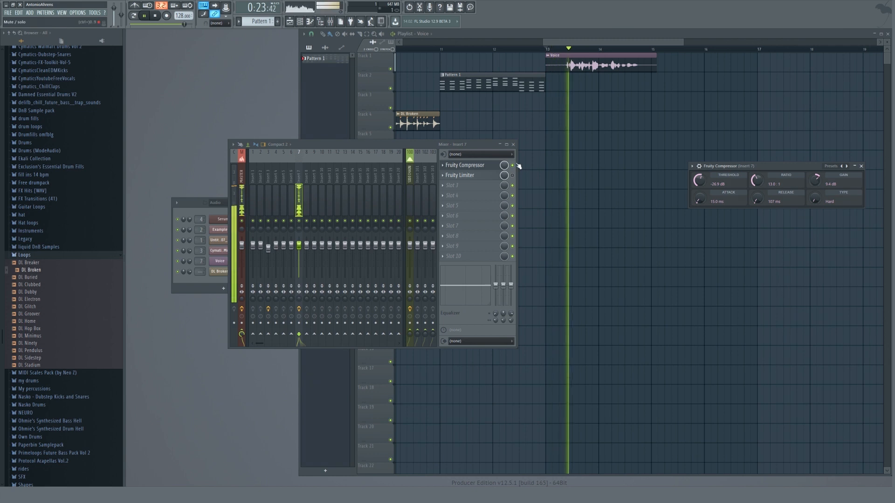
{"action": "key", "text": "space"}
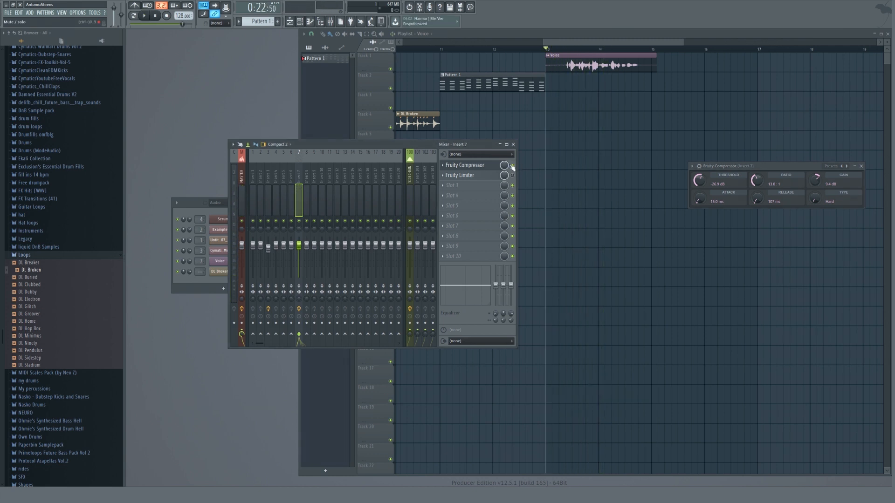
{"action": "key", "text": "space"}
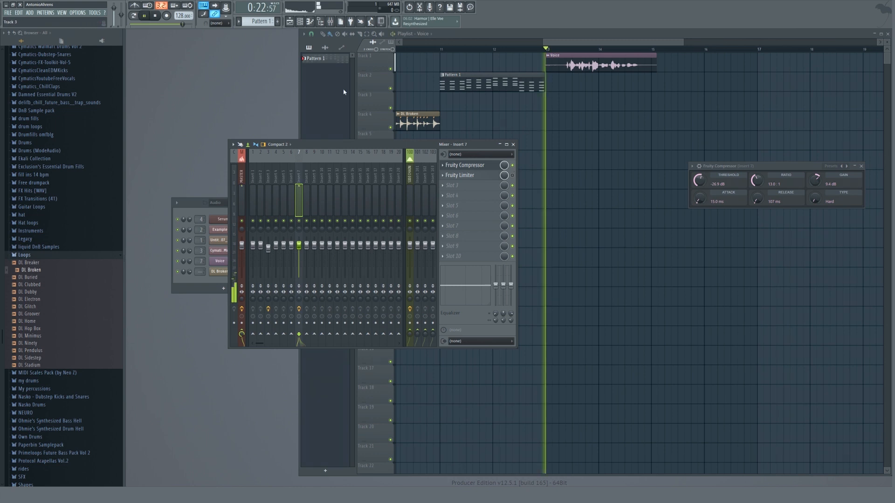
{"action": "key", "text": "space"}
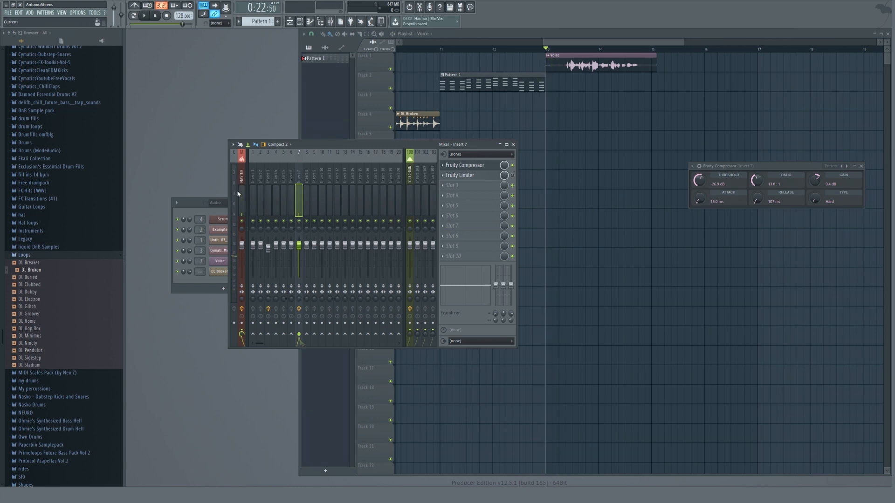
- Fine-tune the Voice compressor's gain to about 9.6 dB while auditioning the clip
{"action": "key", "text": "space"}
{"action": "key", "text": "space"}
{"action": "left_click_drag", "start_coordinate": [816, 181], "coordinate": [816, 176]}
{"action": "key", "text": "space"}
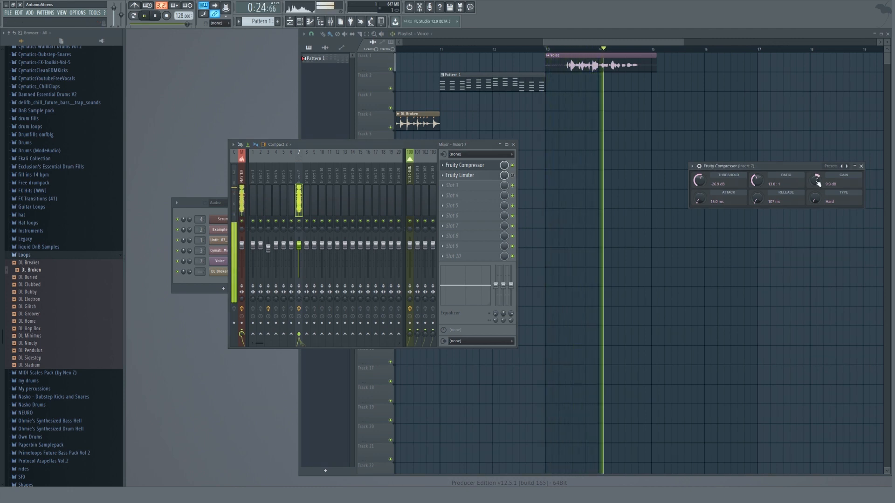
{"action": "key", "text": "space"}
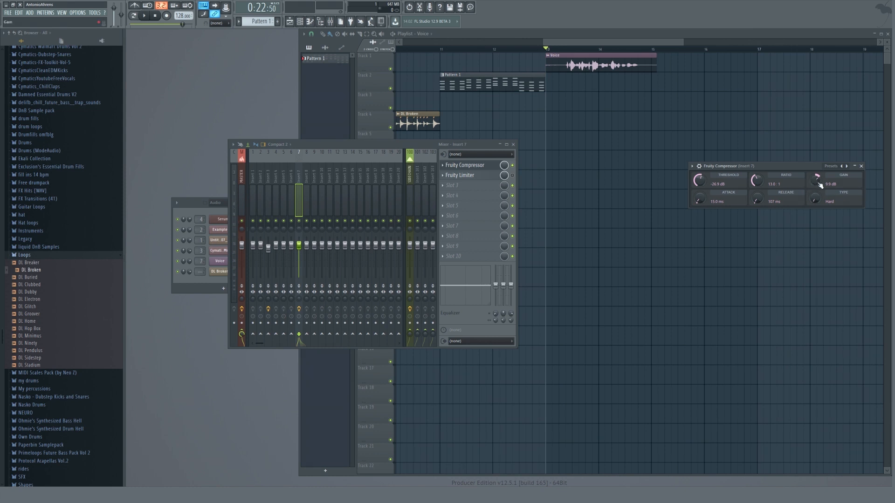
- Hide the mixer, set the playback position to bar 9 and audition the DL Broken clip
{"action": "scroll", "coordinate": [821, 185], "scroll_direction": "up", "scroll_amount": 2}
{"action": "key", "text": "F9"}
{"action": "scroll", "coordinate": [612, 121], "scroll_direction": "down", "scroll_amount": 2}
{"action": "scroll", "coordinate": [436, 93], "scroll_direction": "up", "scroll_amount": 2}
{"action": "left_click", "coordinate": [444, 50]}
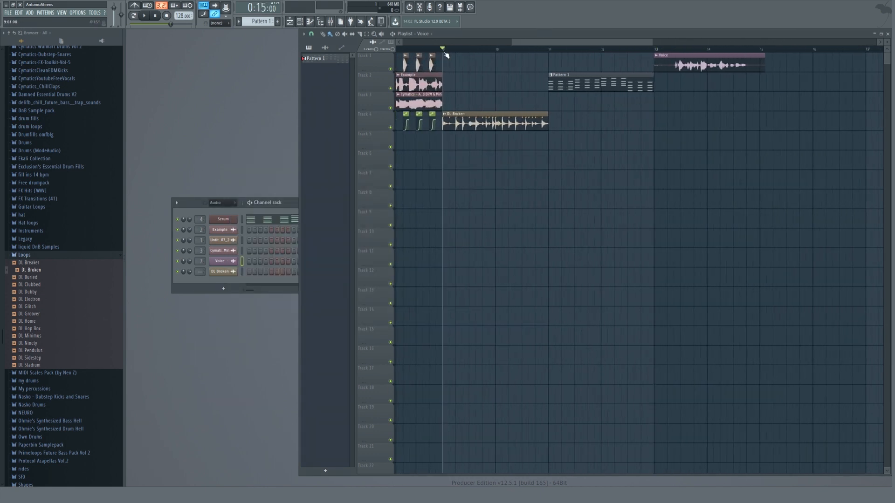
{"action": "left_click", "coordinate": [474, 115]}
{"action": "key", "text": "space"}
{"action": "key", "text": "space"}
- Route the DL Broken channel to mixer insert 12 and audition it with the mixer shown beside the channel rack
{"action": "left_click_drag", "start_coordinate": [201, 272], "coordinate": [200, 252]}
{"action": "key", "text": "F9"}
{"action": "key", "text": "space"}
{"action": "left_click_drag", "start_coordinate": [356, 145], "coordinate": [574, 154]}
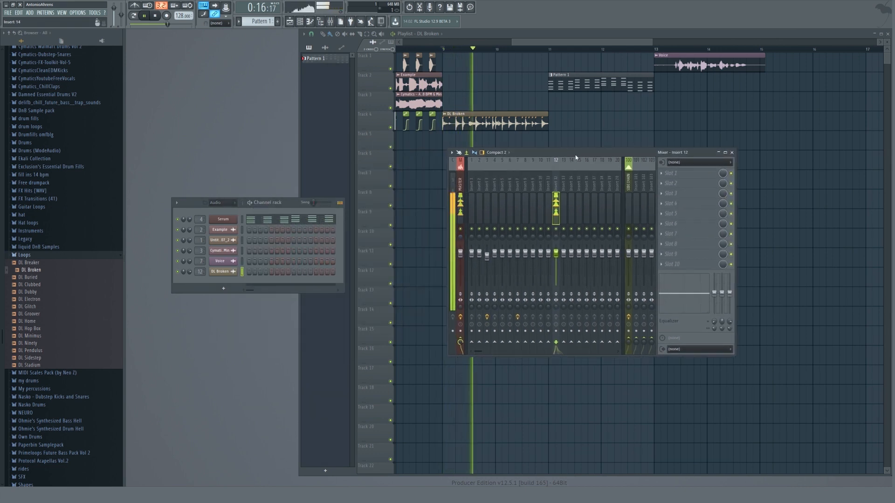
{"action": "key", "text": "space"}
- Load Fruity Compressor into insert 12's first slot and set its threshold to about -16.1 dB and ratio to 14.5:1
{"action": "left_click", "coordinate": [672, 173]}
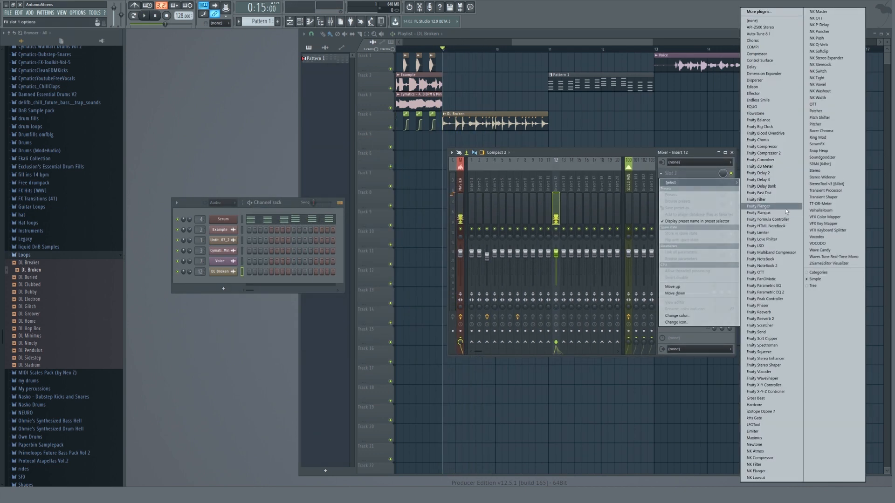
{"action": "left_click", "coordinate": [761, 146]}
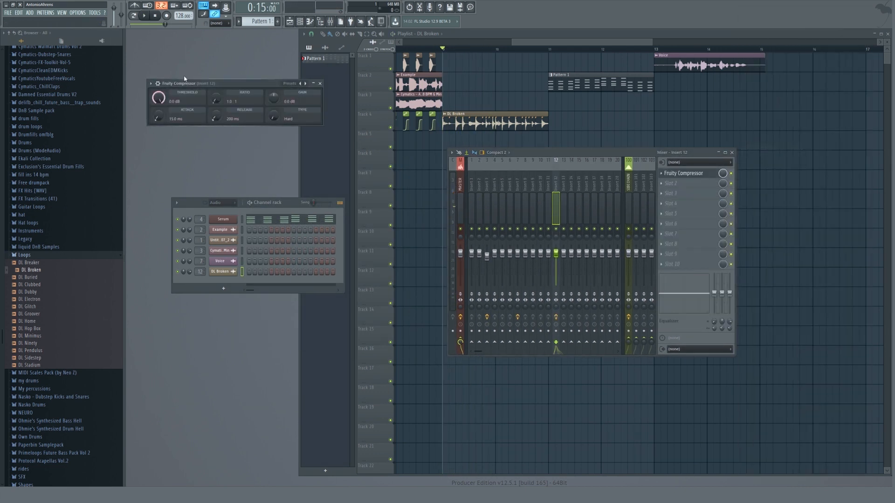
{"action": "left_click_drag", "start_coordinate": [158, 97], "coordinate": [158, 116]}
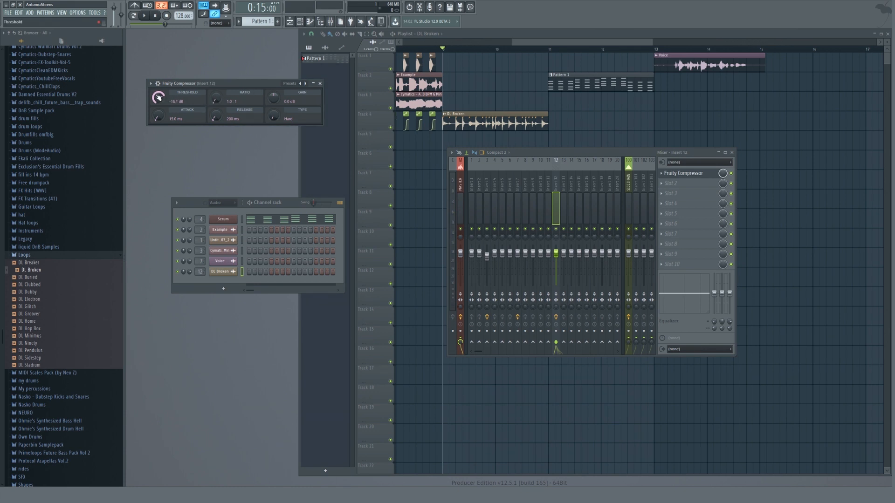
{"action": "left_click_drag", "start_coordinate": [222, 85], "coordinate": [264, 152]}
{"action": "key", "text": "space"}
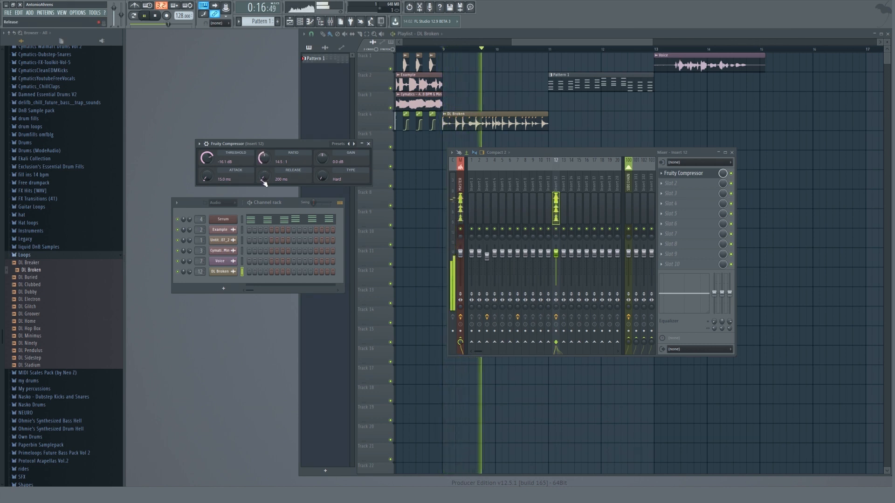
- Set the DL Broken compressor's release to about 76 ms and audition the loop
{"action": "left_click_drag", "start_coordinate": [264, 184], "coordinate": [264, 196]}
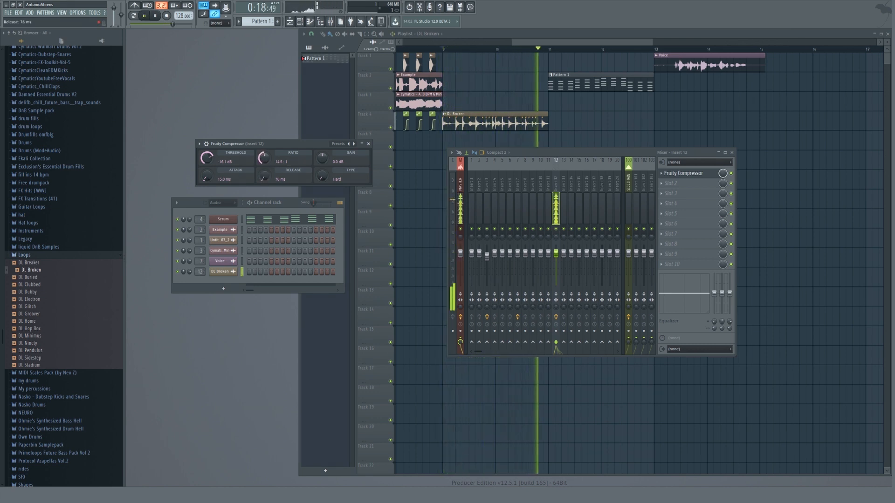
{"action": "key", "text": "space"}
{"action": "key", "text": "space"}
- Set the DL Broken compressor's attack to about 19.6 ms and threshold to about -27.5 dB, auditioning the loop
{"action": "left_click_drag", "start_coordinate": [208, 177], "coordinate": [208, 167]}
{"action": "key", "text": "space"}
{"action": "key", "text": "space"}
{"action": "key", "text": "space"}
{"action": "key", "text": "space"}
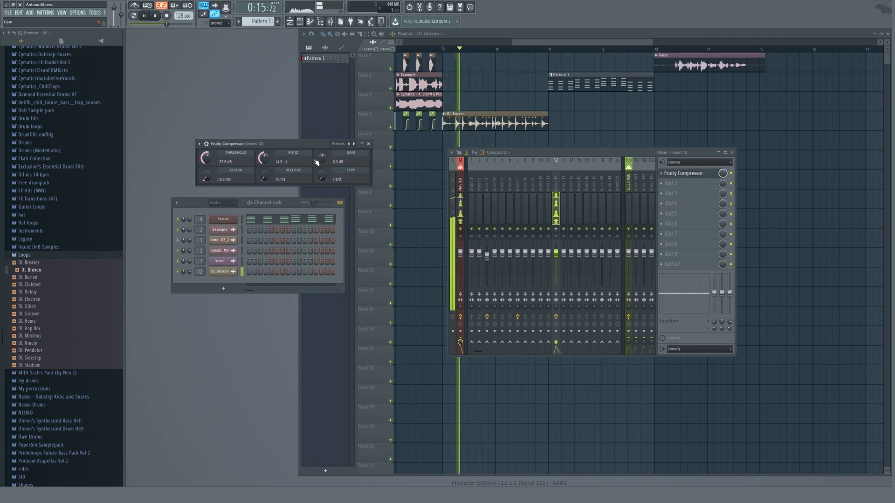
- Raise the DL Broken compressor's gain to about 12.9 dB during playback and close the compressor
{"action": "key", "text": "space"}
{"action": "key", "text": "space"}
{"action": "left_click_drag", "start_coordinate": [316, 162], "coordinate": [317, 149]}
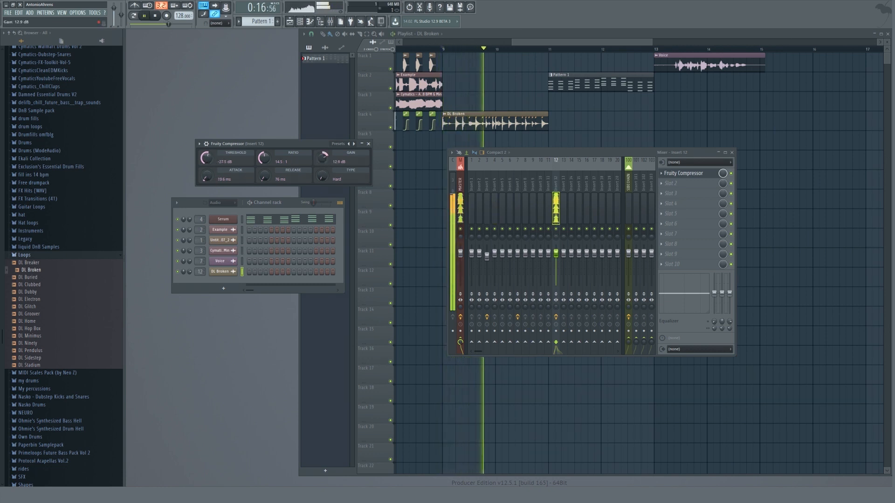
{"action": "left_click", "coordinate": [690, 173]}
{"action": "key", "text": "space"}
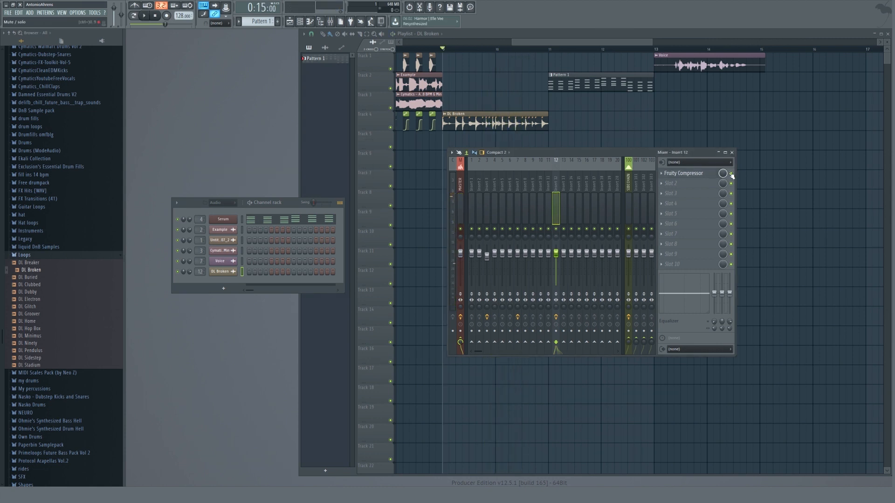
- Audition the DL Broken loop several times to judge the compression and reopen insert 12's Fruity Compressor
{"action": "key", "text": "space"}
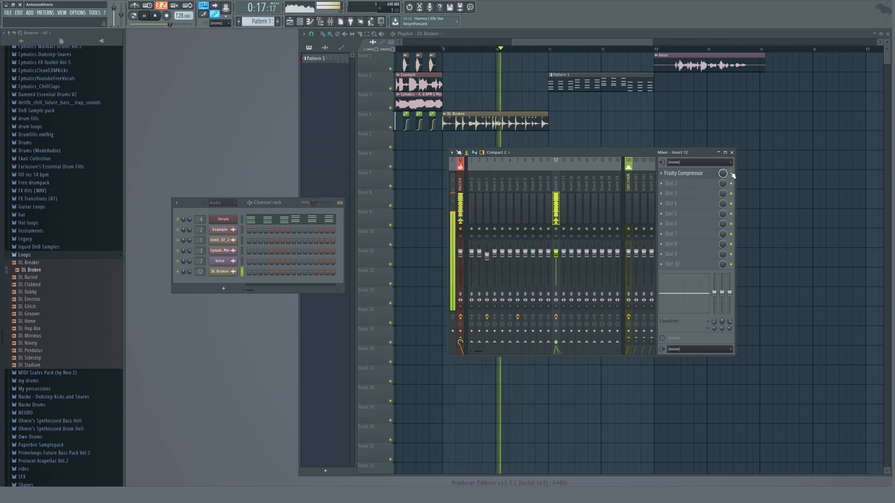
{"action": "key", "text": "space"}
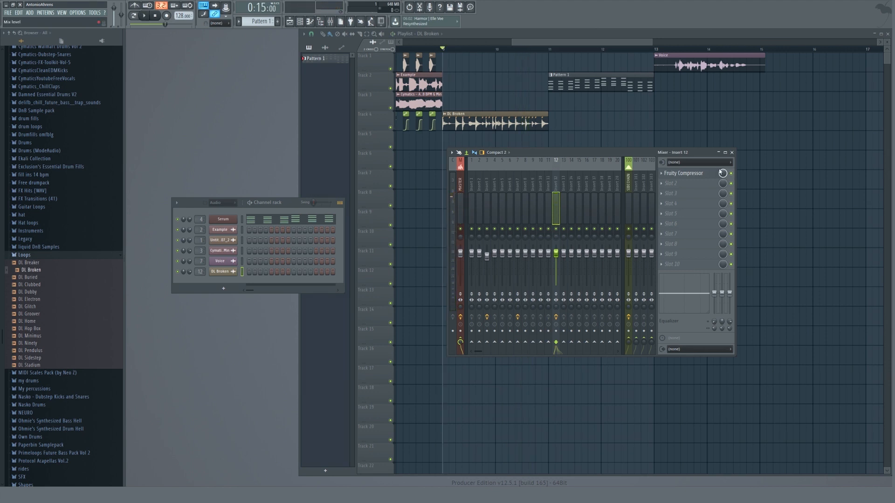
{"action": "key", "text": "space"}
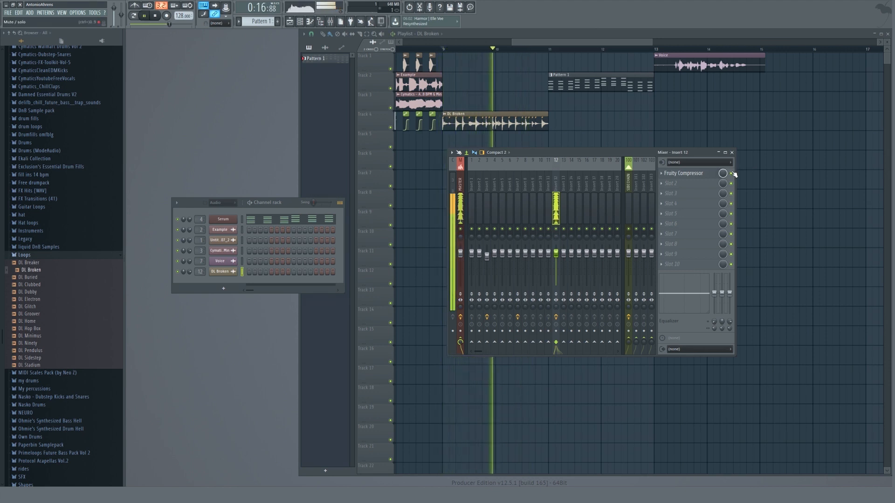
{"action": "key", "text": "space"}
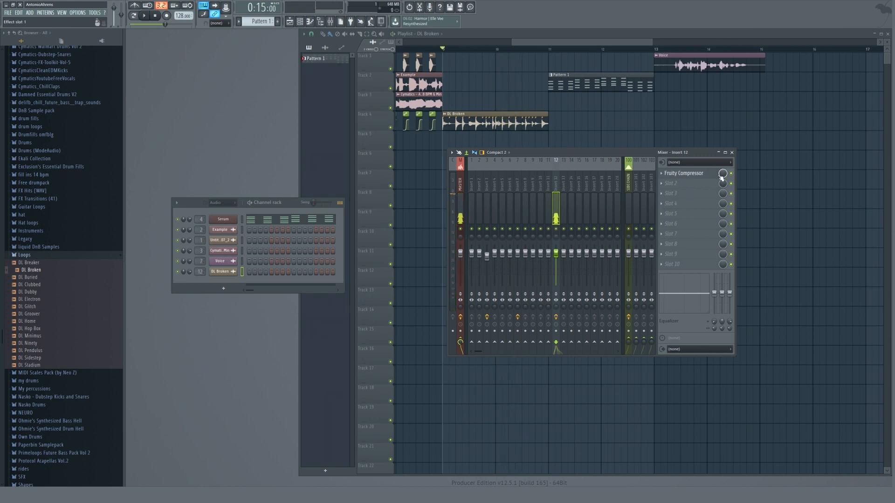
{"action": "key", "text": "space"}
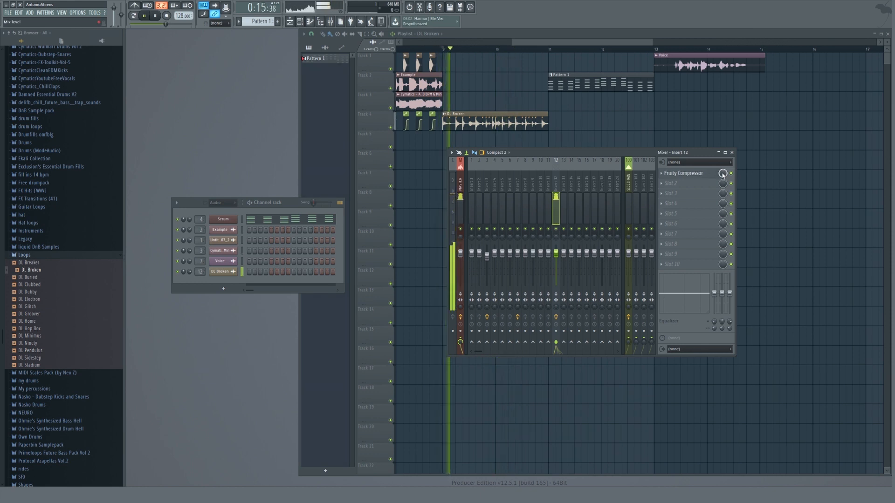
{"action": "key", "text": "space"}
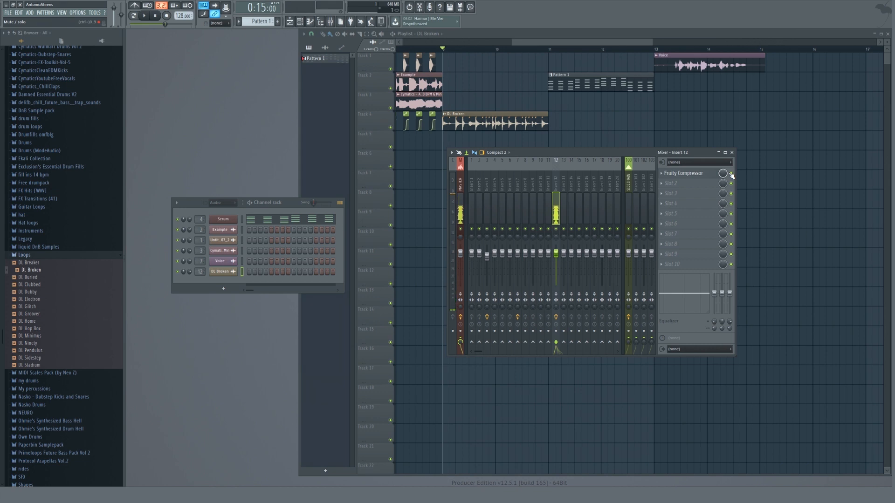
{"action": "left_click", "coordinate": [703, 175]}
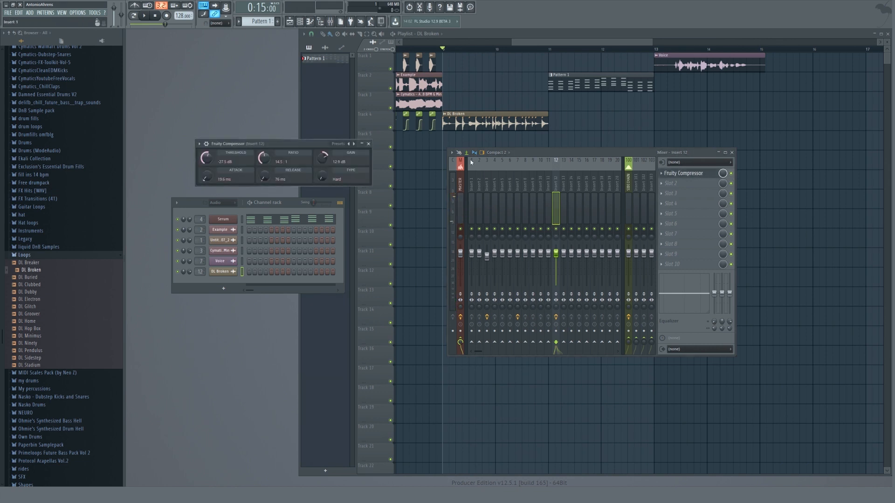
- Audition the DL Broken loop and reset its compressor's gain to 0 dB
{"action": "left_click_drag", "start_coordinate": [297, 146], "coordinate": [372, 241]}
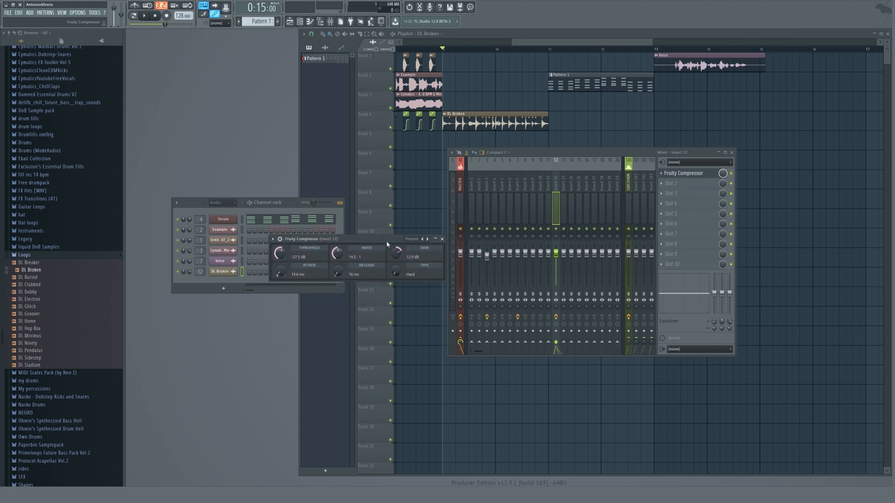
{"action": "key", "text": "space"}
{"action": "key", "text": "space"}
{"action": "right_click", "coordinate": [396, 253]}
{"action": "left_click", "coordinate": [406, 256]}
{"action": "left_click_drag", "start_coordinate": [356, 240], "coordinate": [321, 227]}
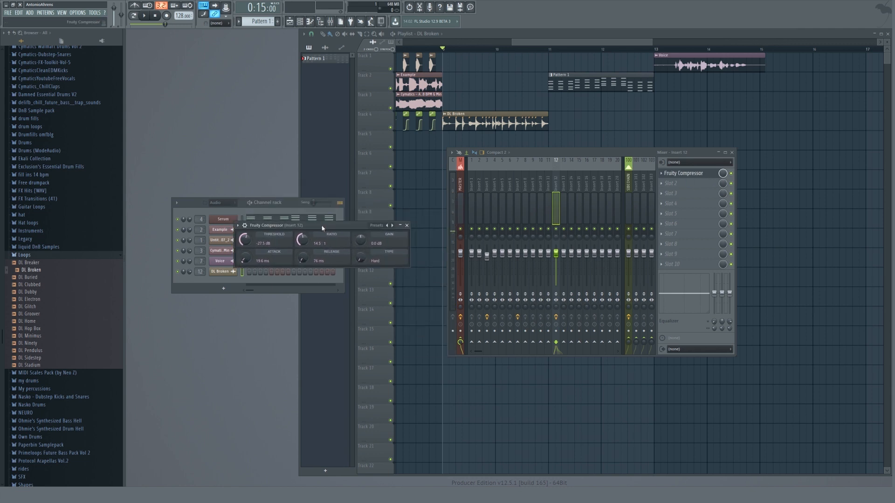
- Set the DL Broken compressor's threshold to about -36.2 dB and attack to about 13 ms, auditioning the loop between changes
{"action": "key", "text": "space"}
{"action": "key", "text": "space"}
{"action": "key", "text": "space"}
{"action": "key", "text": "space"}
{"action": "key", "text": "space"}
{"action": "left_click_drag", "start_coordinate": [245, 240], "coordinate": [246, 268]}
{"action": "key", "text": "space"}
{"action": "key", "text": "space"}
{"action": "key", "text": "space"}
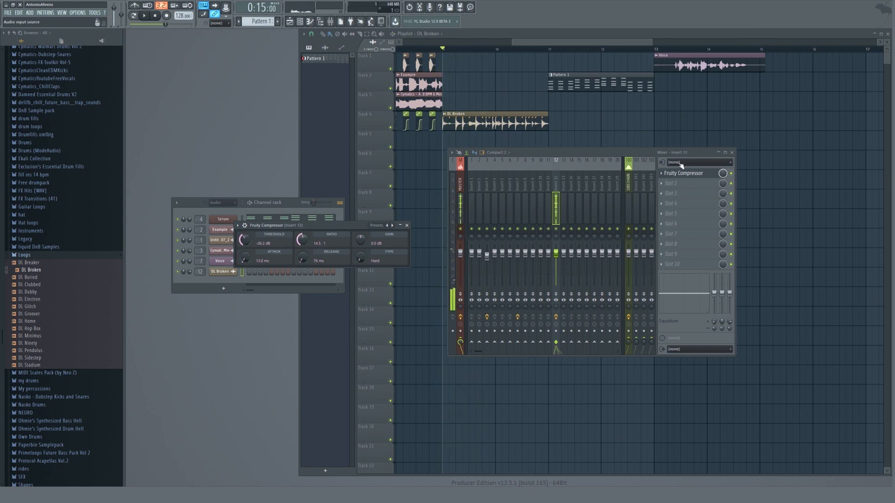
- Load Fruity Limiter in insert 12's second effect slot and raise the compressor's gain to about 10.5 dB
{"action": "left_click", "coordinate": [678, 185]}
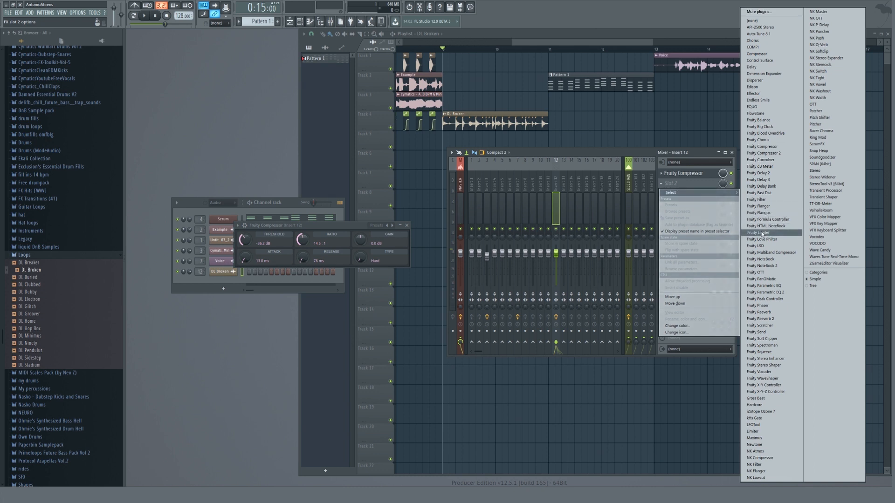
{"action": "left_click", "coordinate": [762, 233]}
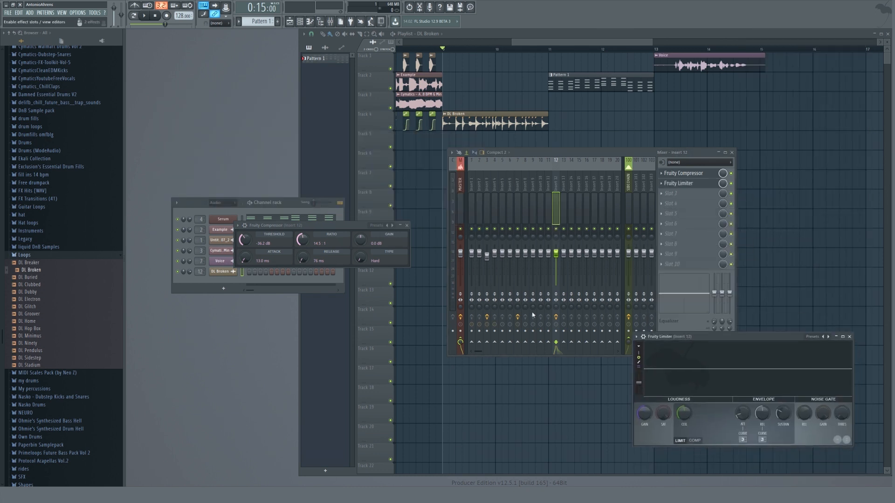
{"action": "key", "text": "space"}
{"action": "left_click_drag", "start_coordinate": [360, 241], "coordinate": [359, 226]}
{"action": "key", "text": "space"}
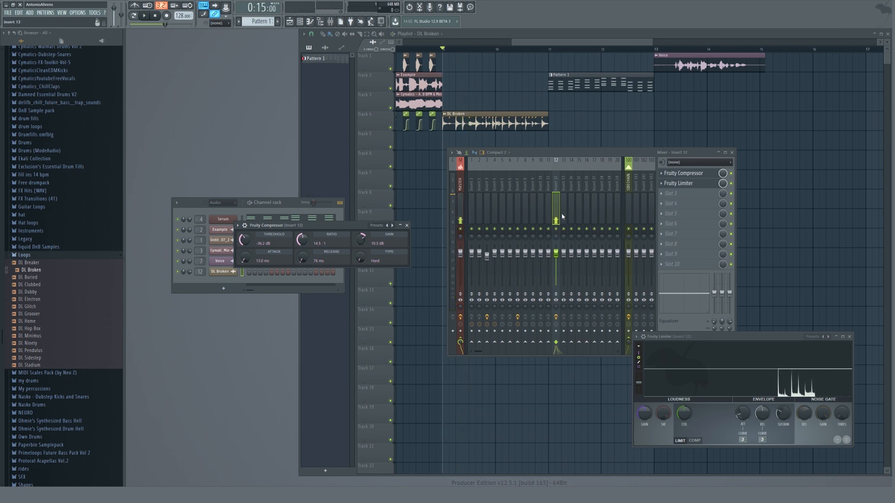
- Raise the DL Broken compressor's gain to about 17.4 dB and audition the loop through the limiter
{"action": "key", "text": "space"}
{"action": "key", "text": "space"}
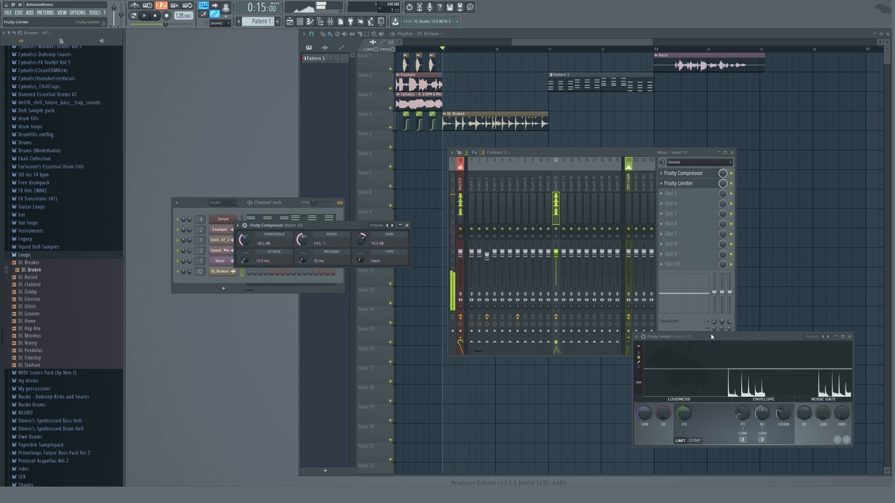
{"action": "key", "text": "space"}
{"action": "left_click_drag", "start_coordinate": [367, 247], "coordinate": [368, 229]}
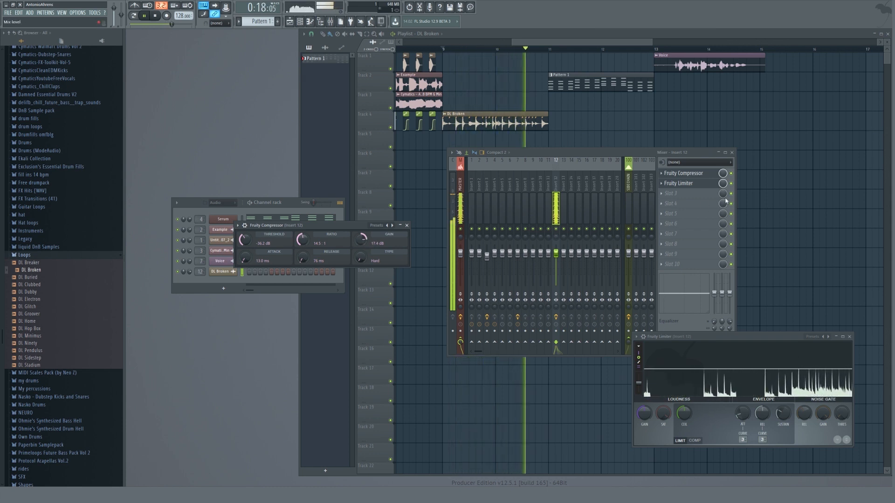
- Compare the DL Broken loop with Fruity Limiter bypassed and enabled
{"action": "key", "text": "space"}
{"action": "left_click", "coordinate": [731, 184]}
{"action": "key", "text": "space"}
{"action": "key", "text": "space"}
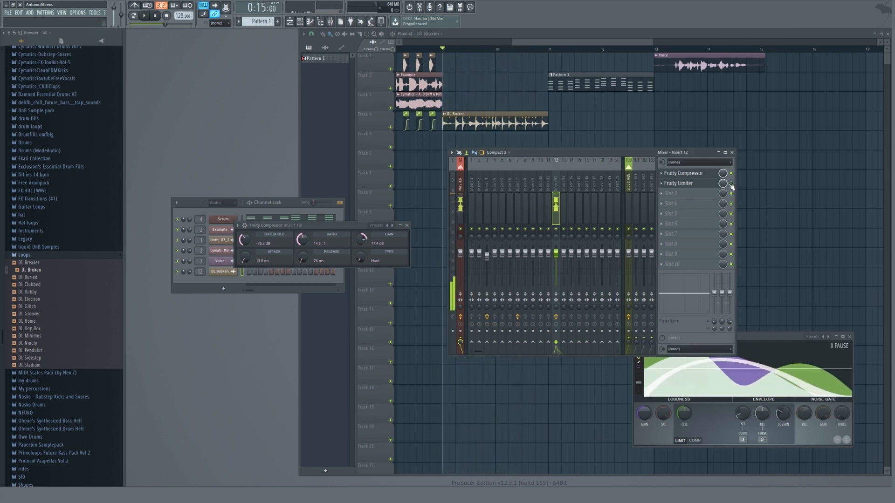
{"action": "left_click", "coordinate": [731, 184]}
{"action": "key", "text": "space"}
{"action": "left_click_drag", "start_coordinate": [754, 336], "coordinate": [740, 259]}
{"action": "key", "text": "space"}
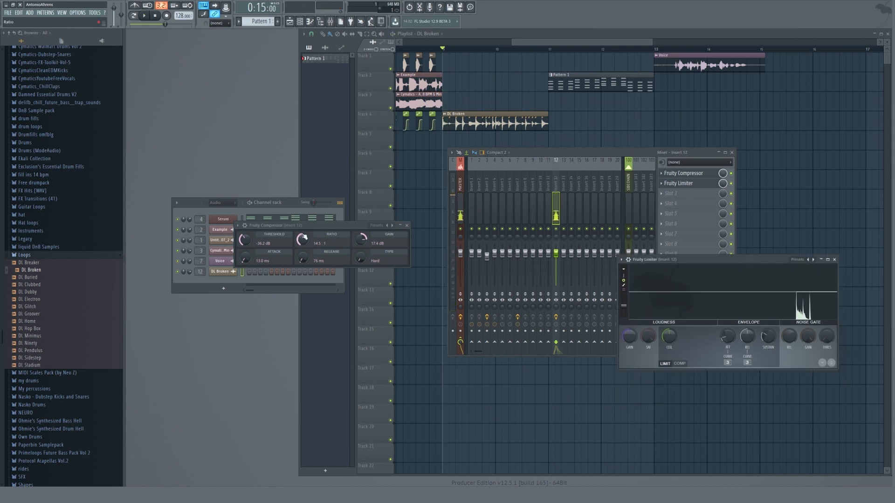
- Remove Fruity Limiter from insert 12's second slot and reset the compressor's gain to 0 dB
{"action": "left_click_drag", "start_coordinate": [279, 226], "coordinate": [364, 227]}
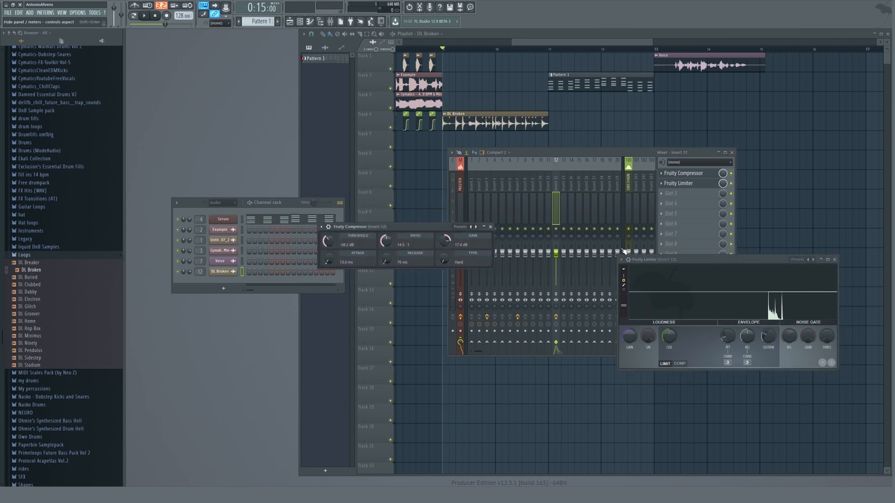
{"action": "left_click", "coordinate": [665, 186]}
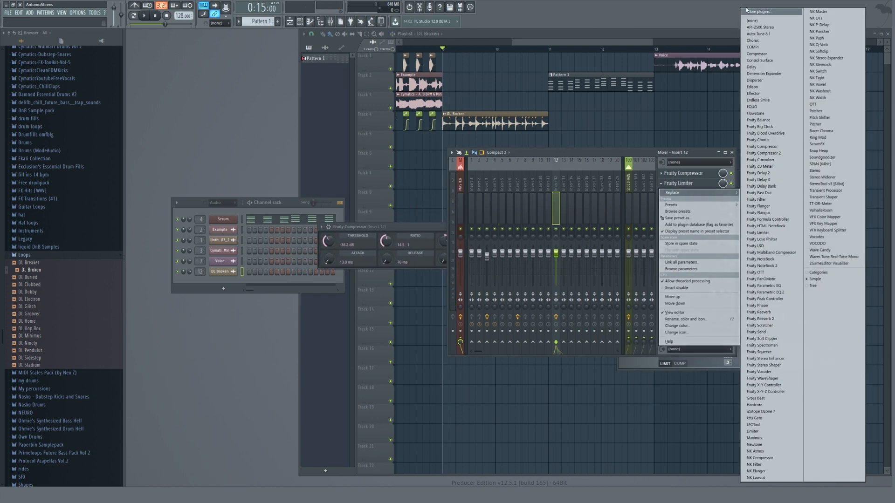
{"action": "left_click", "coordinate": [754, 21]}
{"action": "left_click_drag", "start_coordinate": [398, 228], "coordinate": [343, 201]}
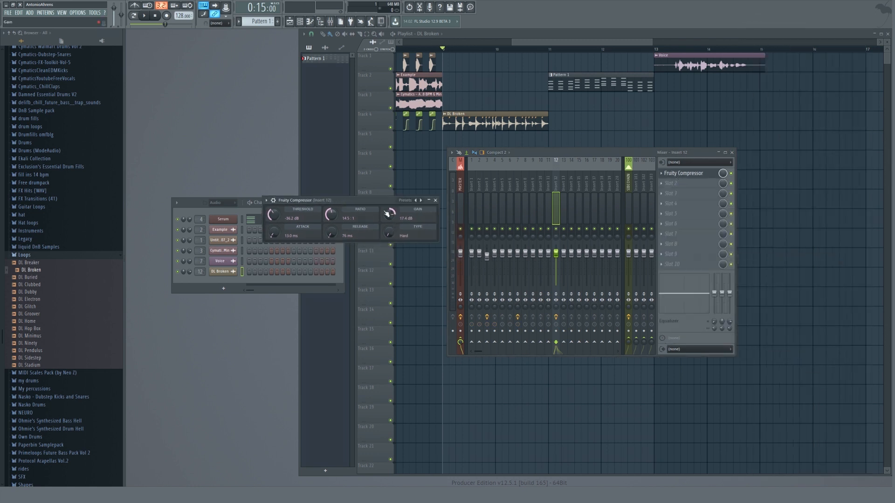
{"action": "right_click", "coordinate": [389, 215]}
{"action": "left_click", "coordinate": [403, 221]}
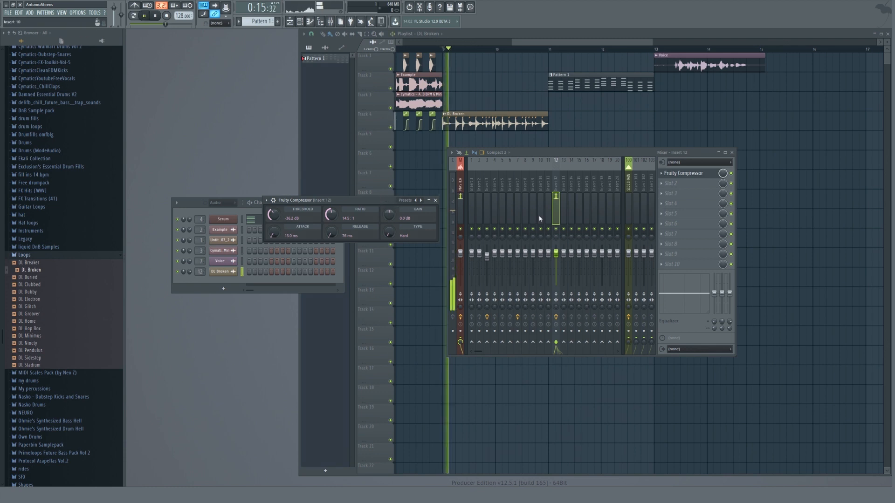
- Load Fruity WaveShaper in insert 12's second effect slot and audition the loop
{"action": "left_click", "coordinate": [686, 183]}
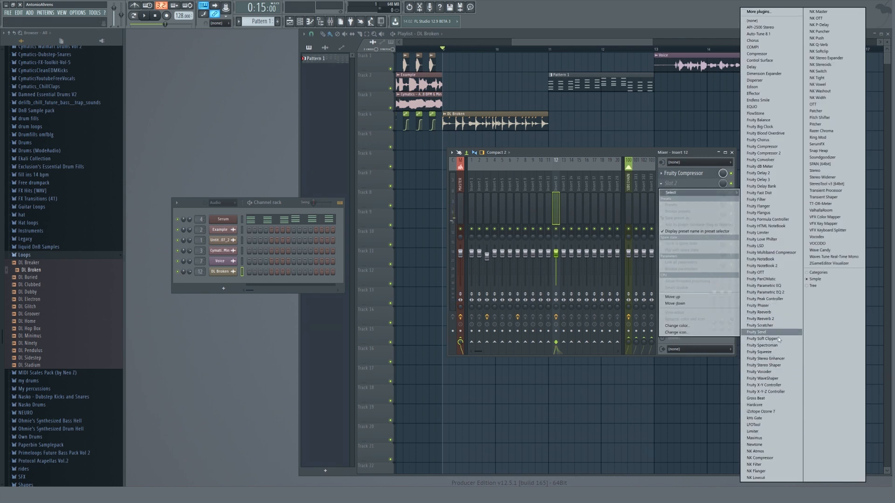
{"action": "left_click", "coordinate": [763, 378]}
{"action": "key", "text": "space"}
{"action": "key", "text": "space"}
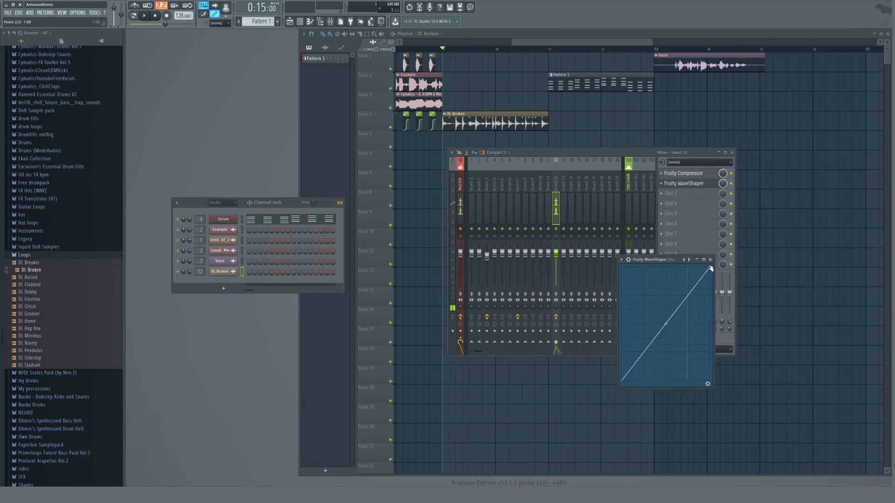
- Reshape the WaveShaper curve into a steep rise that flattens at maximum and audition the loop
{"action": "right_click", "coordinate": [705, 273]}
{"action": "left_click_drag", "start_coordinate": [706, 273], "coordinate": [635, 247]}
{"action": "right_click", "coordinate": [701, 272]}
{"action": "left_click", "coordinate": [712, 281]}
{"action": "key", "text": "space"}
{"action": "key", "text": "space"}
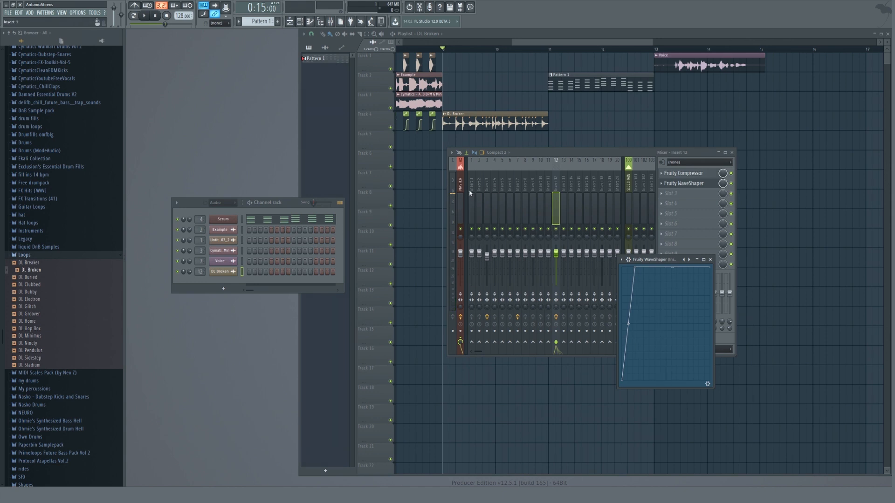
{"action": "key", "text": "space"}
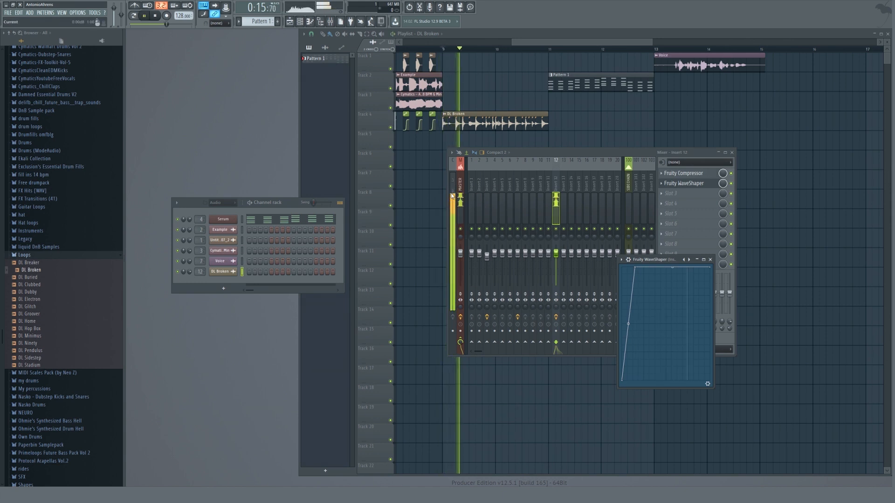
- Replace Fruity WaveShaper in insert 12's second slot with Fruity Parametric EQ 2, moving its window over the channel rack
{"action": "left_click", "coordinate": [668, 183]}
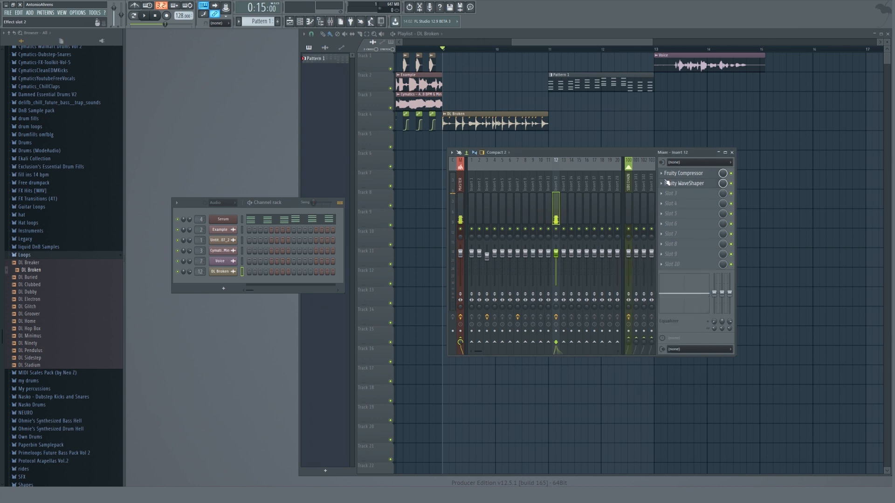
{"action": "left_click", "coordinate": [661, 184]}
{"action": "mouse_move", "coordinate": [699, 193]}
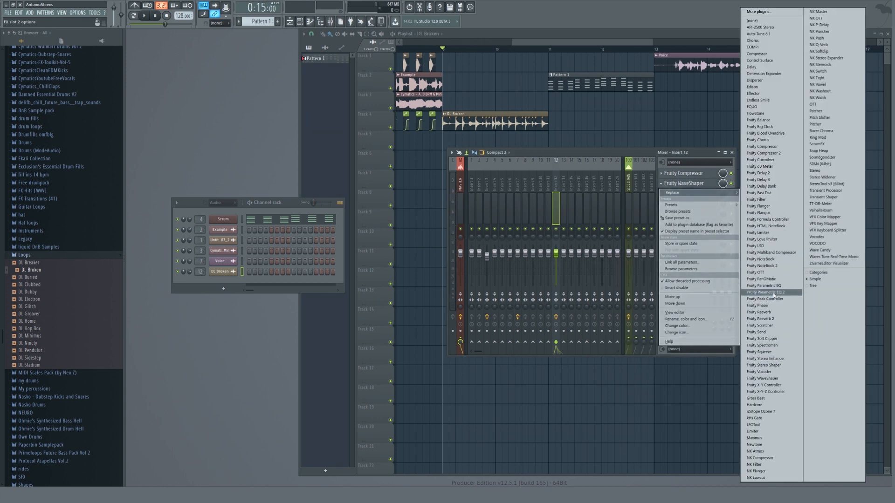
{"action": "left_click", "coordinate": [773, 293]}
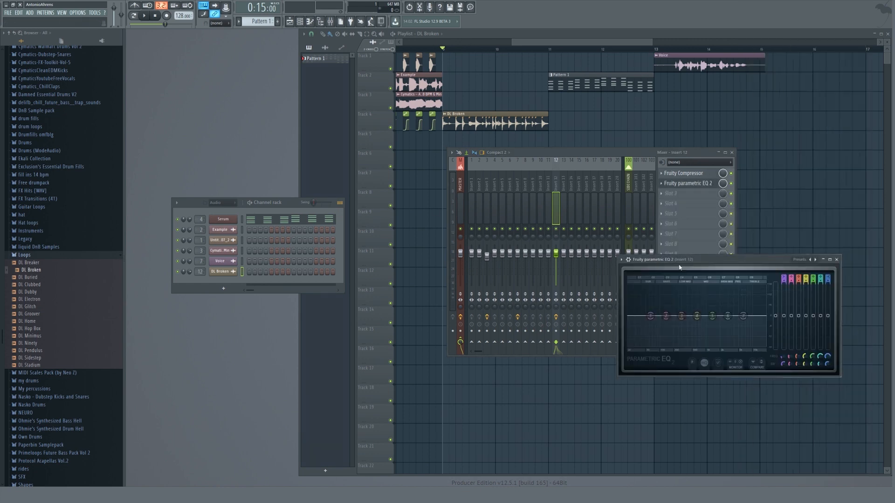
{"action": "left_click_drag", "start_coordinate": [281, 137], "coordinate": [326, 131]}
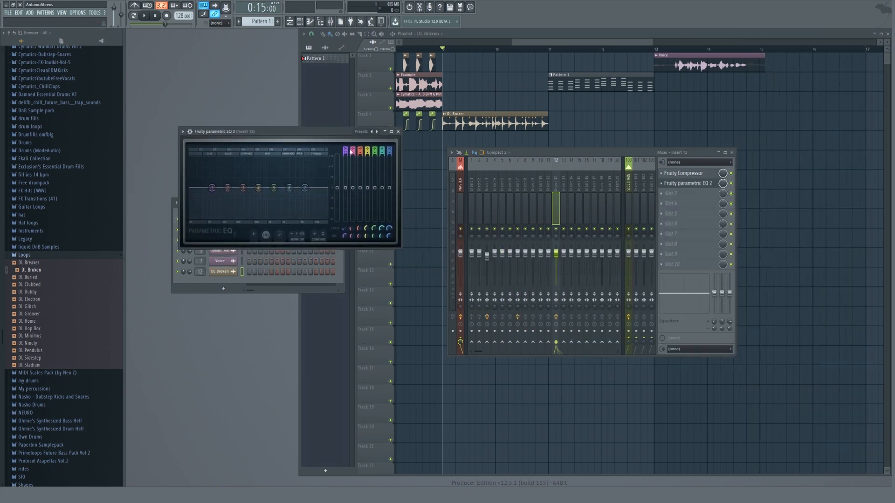
- Disable all seven EQ bands and raise the equalizer's main level to about 11 dB during playback
{"action": "scroll", "coordinate": [348, 150], "scroll_direction": "down", "scroll_amount": 6}
{"action": "scroll", "coordinate": [354, 150], "scroll_direction": "down", "scroll_amount": 6}
{"action": "scroll", "coordinate": [362, 149], "scroll_direction": "down", "scroll_amount": 6}
{"action": "scroll", "coordinate": [367, 148], "scroll_direction": "down", "scroll_amount": 6}
{"action": "scroll", "coordinate": [374, 148], "scroll_direction": "down", "scroll_amount": 6}
{"action": "scroll", "coordinate": [382, 150], "scroll_direction": "down", "scroll_amount": 6}
{"action": "scroll", "coordinate": [388, 148], "scroll_direction": "down", "scroll_amount": 7}
{"action": "key", "text": "space"}
{"action": "left_click_drag", "start_coordinate": [337, 188], "coordinate": [337, 168]}
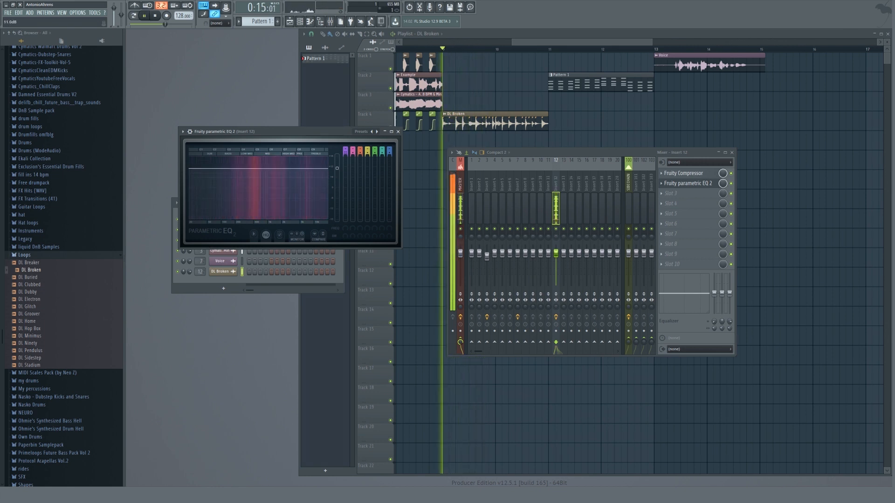
- Close the equalizer and audition the DL Broken loop while checking the mixer's level meters
{"action": "key", "text": "space"}
{"action": "key", "text": "Escape"}
{"action": "key", "text": "space"}
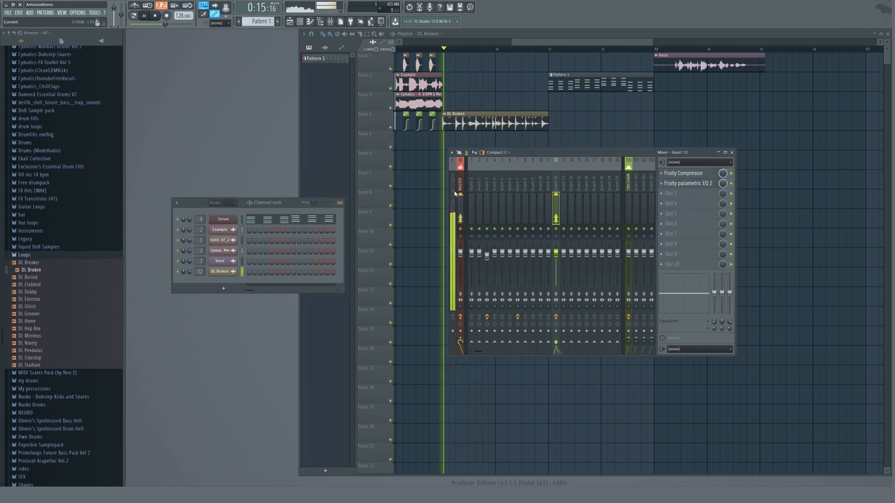
{"action": "key", "text": "space"}
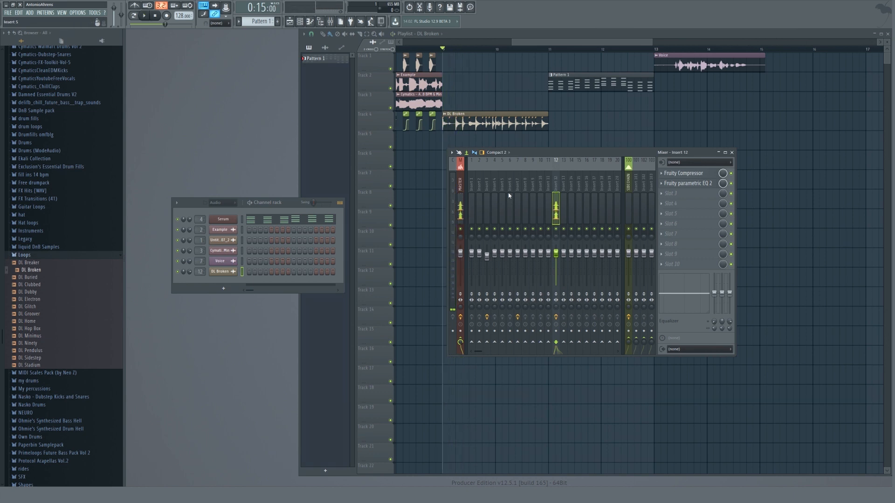
- Audition the loop with the DL Broken compressor's gain raised to 30 dB and reset the gain to 0 dB
{"action": "left_click", "coordinate": [684, 173]}
{"action": "key", "text": "space"}
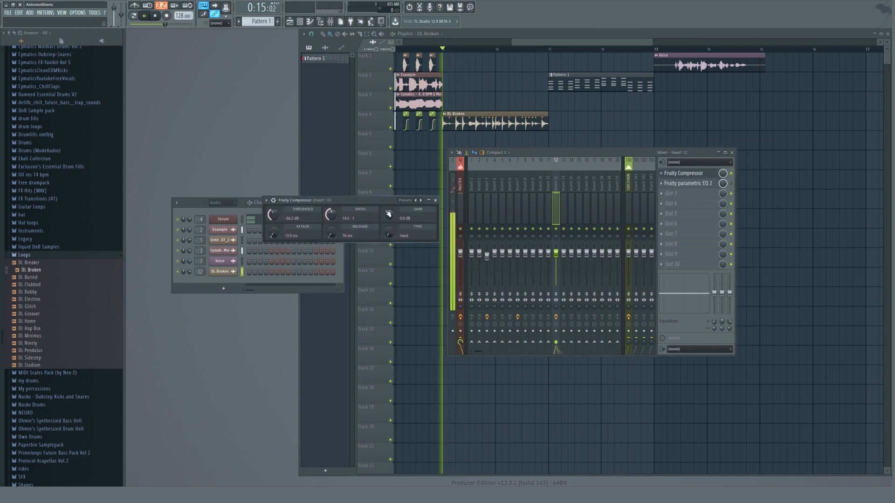
{"action": "key", "text": "space"}
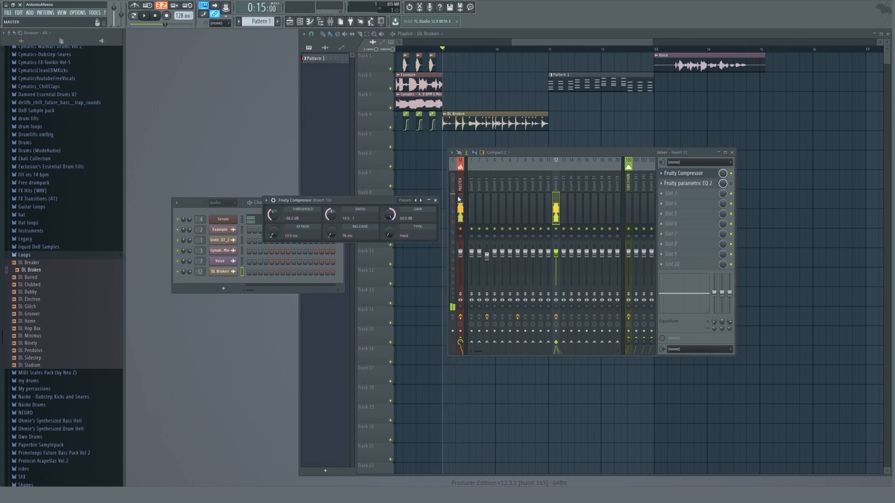
{"action": "key", "text": "space"}
{"action": "key", "text": "space"}
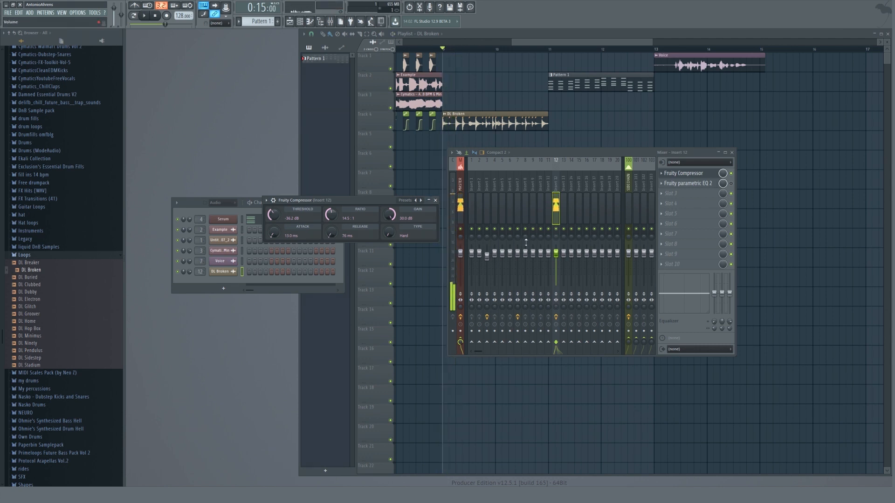
{"action": "left_click_drag", "start_coordinate": [400, 217], "coordinate": [407, 221]}
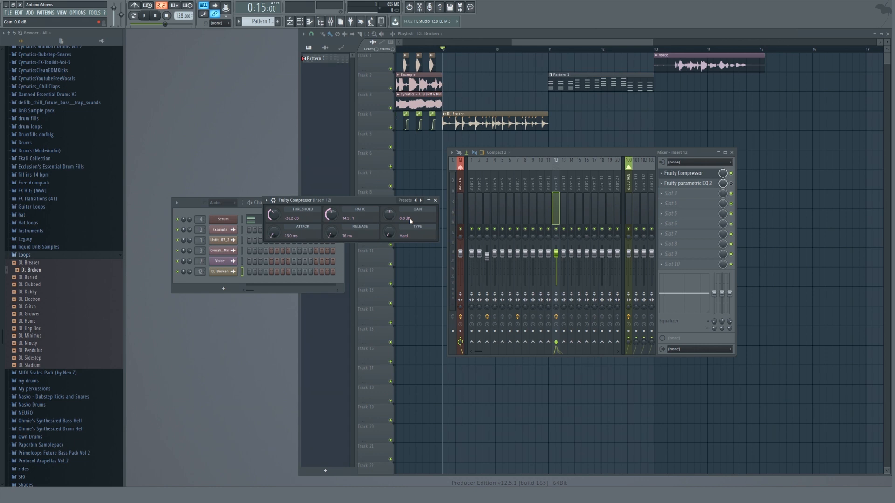
- Close the compressor and audition the loop while toggling Fruity Parametric EQ 2
{"action": "left_click", "coordinate": [684, 173]}
{"action": "key", "text": "space"}
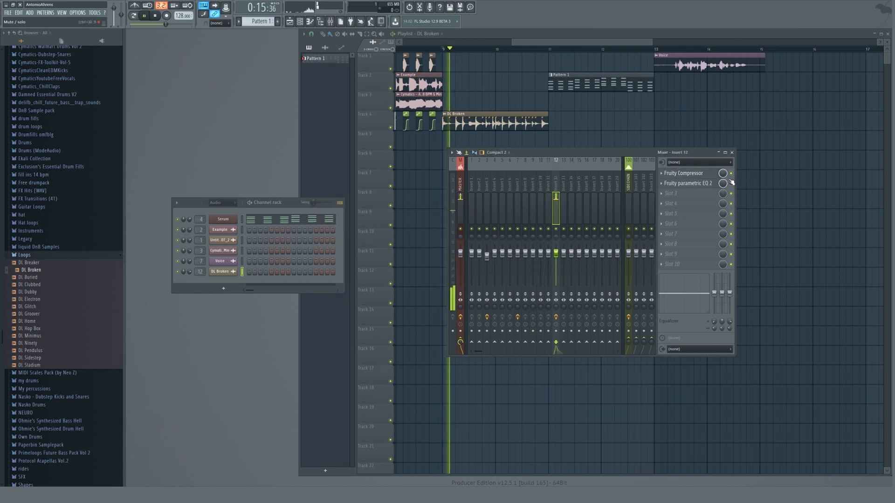
{"action": "left_click", "coordinate": [731, 183]}
{"action": "key", "text": "space"}
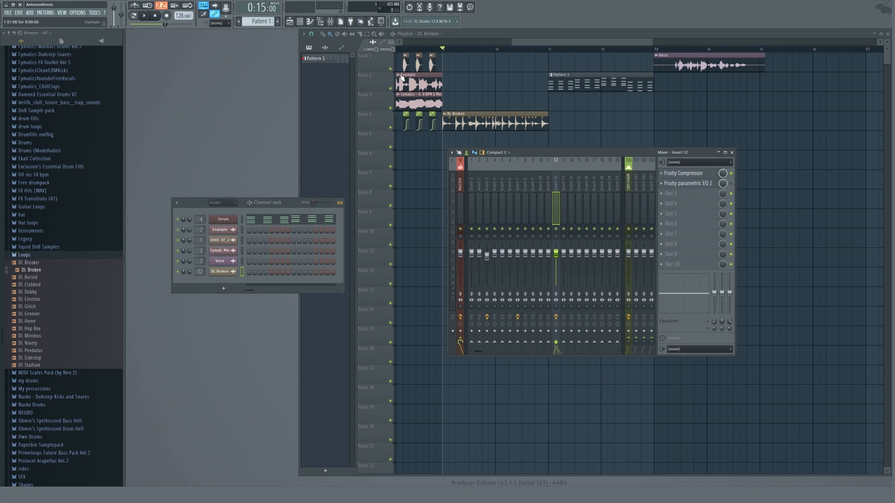
- Audition Pattern 1 from bar 11 with Serum's mixer insert 4 selected
{"action": "key", "text": "F9"}
{"action": "left_click", "coordinate": [549, 49]}
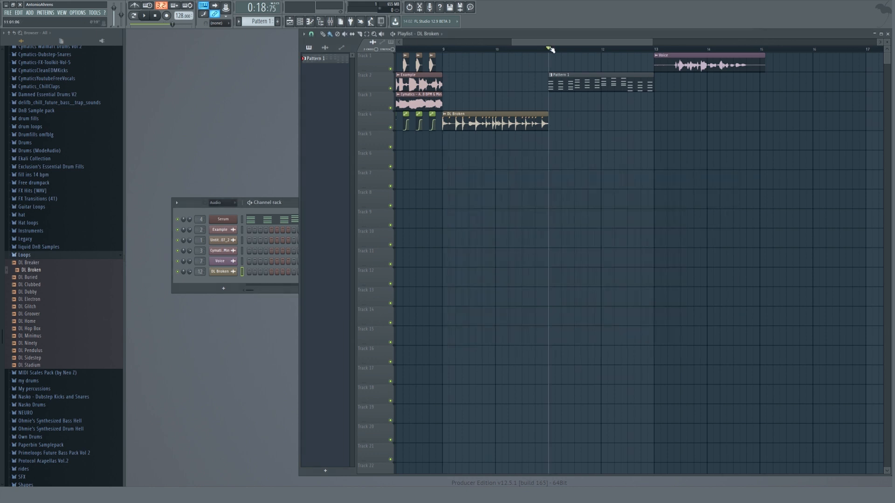
{"action": "left_click", "coordinate": [238, 254]}
{"action": "key", "text": "F9"}
{"action": "key", "text": "space"}
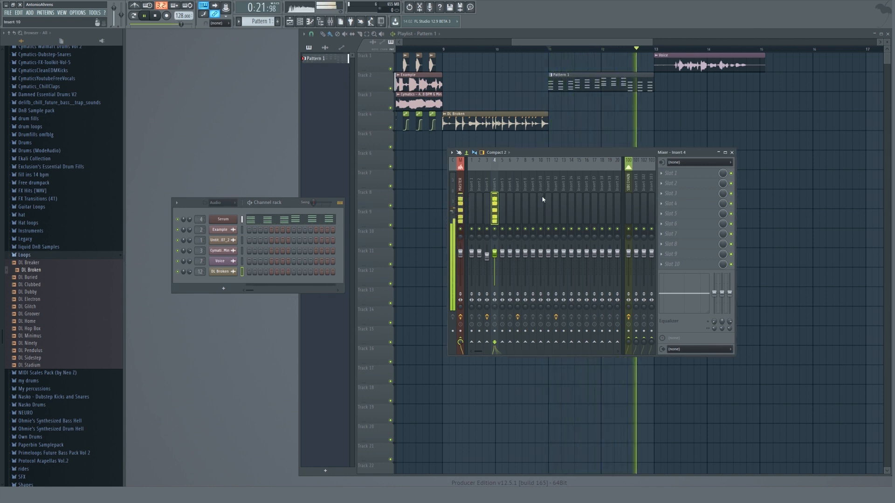
{"action": "key", "text": "space"}
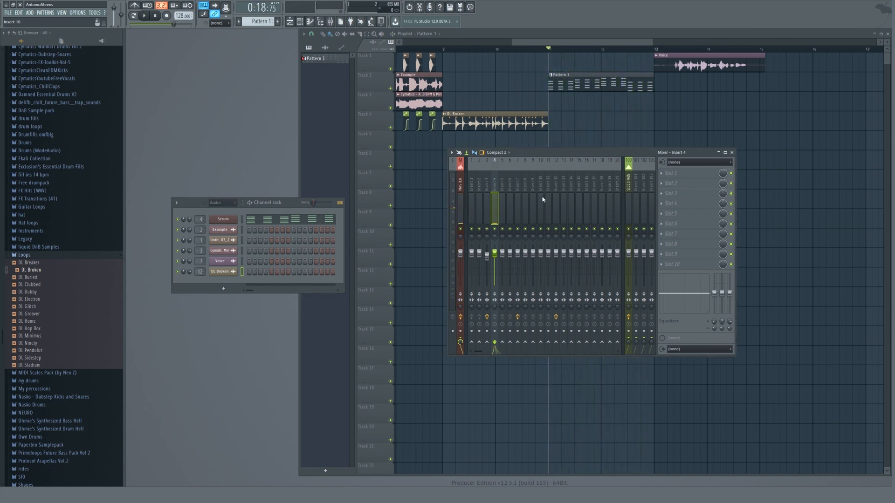
- Add Fruity Compressor to the first effect slot of mixer insert 4, place its window clear of the mixer, and audition Pattern 1
{"action": "key", "text": "space"}
{"action": "key", "text": "space"}
{"action": "left_click", "coordinate": [672, 173]}
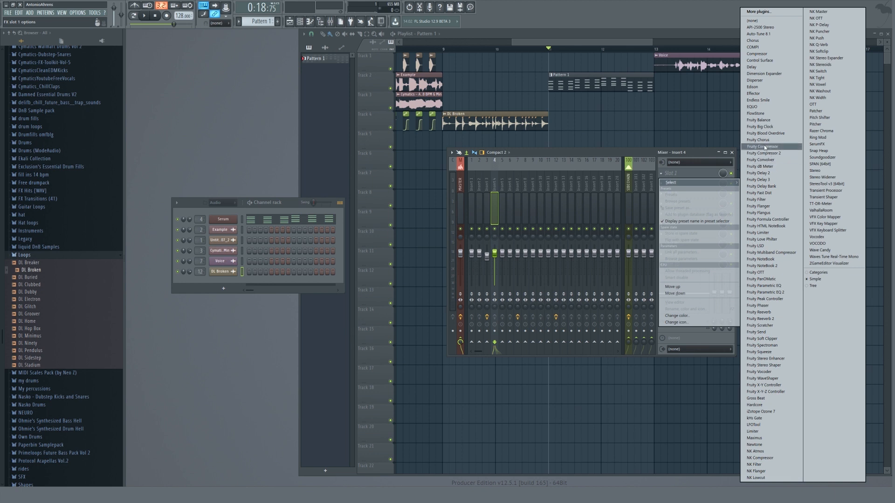
{"action": "left_click", "coordinate": [765, 147]}
{"action": "left_click_drag", "start_coordinate": [189, 85], "coordinate": [296, 212]}
{"action": "key", "text": "space"}
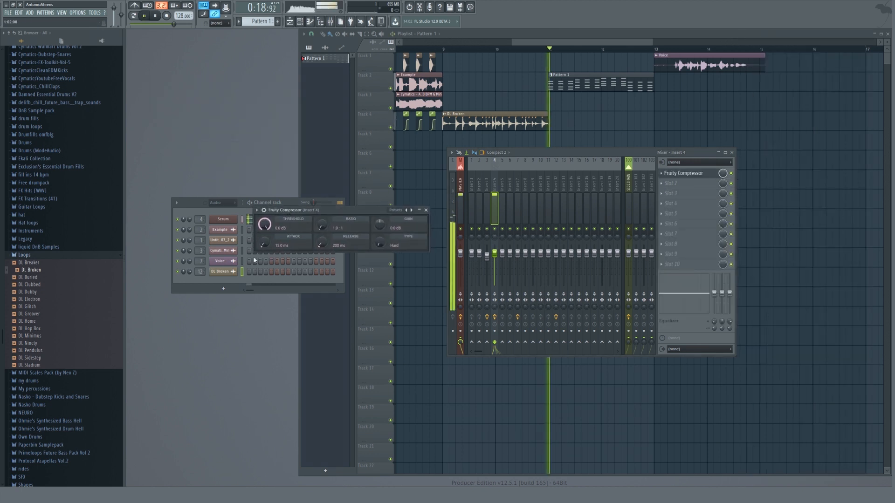
{"action": "key", "text": "space"}
{"action": "key", "text": "space"}
- Set the insert 4 compressor's threshold to -21.0 dB, ratio to 11.3:1 and attack to 16.7 ms while auditioning the pattern
{"action": "left_click_drag", "start_coordinate": [265, 243], "coordinate": [264, 261]}
{"action": "key", "text": "space"}
{"action": "left_click_drag", "start_coordinate": [264, 224], "coordinate": [264, 216]}
{"action": "key", "text": "space"}
{"action": "key", "text": "space"}
{"action": "key", "text": "space"}
{"action": "left_click_drag", "start_coordinate": [321, 226], "coordinate": [321, 206]}
{"action": "left_click_drag", "start_coordinate": [264, 243], "coordinate": [265, 240]}
{"action": "key", "text": "space"}
{"action": "key", "text": "space"}
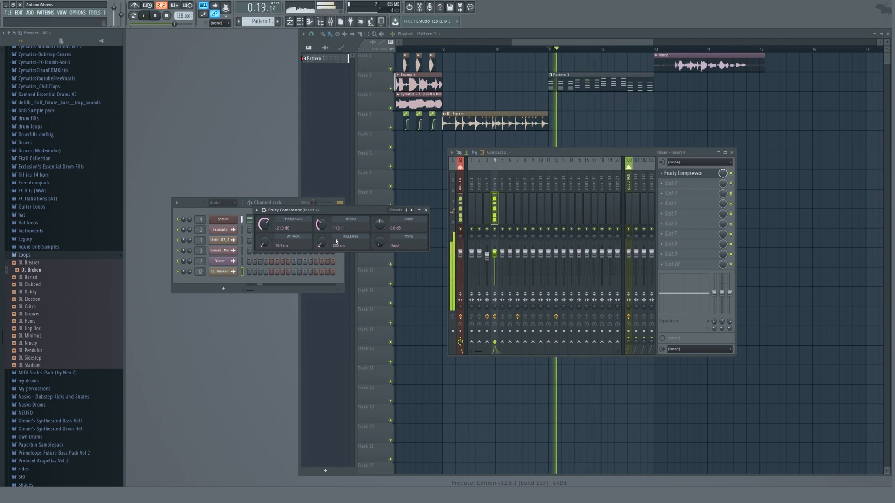
- Set the insert 4 compressor's release to 120 ms and raise its gain to about 12.8 dB
{"action": "left_click_drag", "start_coordinate": [323, 243], "coordinate": [322, 247]}
{"action": "left_click_drag", "start_coordinate": [390, 226], "coordinate": [425, 204]}
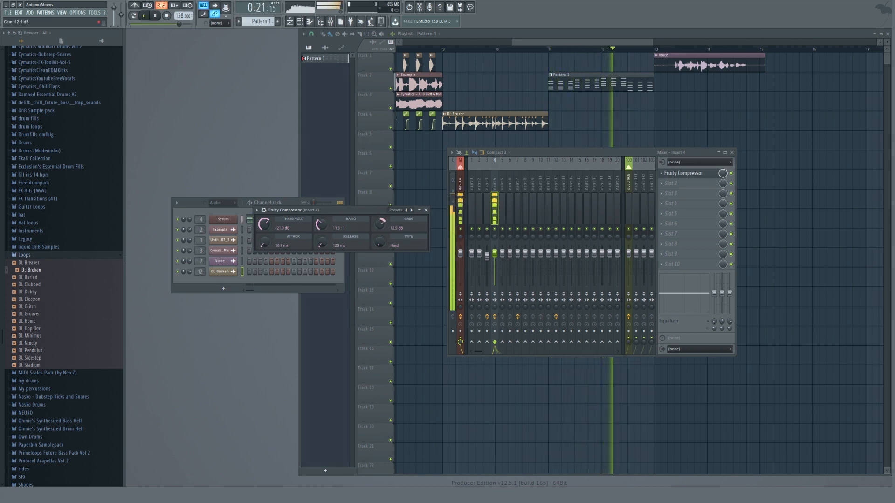
{"action": "key", "text": "space"}
{"action": "key", "text": "space"}
- Close the compressor window and audition Pattern 1 with Fruity Compressor switched off and on again
{"action": "left_click", "coordinate": [425, 210]}
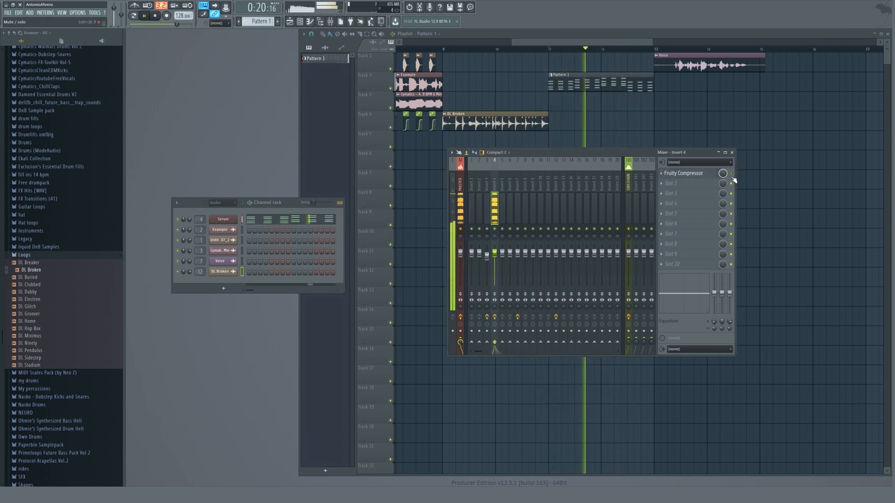
{"action": "left_click", "coordinate": [731, 173]}
{"action": "key", "text": "space"}
{"action": "key", "text": "space"}
{"action": "left_click", "coordinate": [731, 173]}
{"action": "key", "text": "space"}
{"action": "key", "text": "space"}
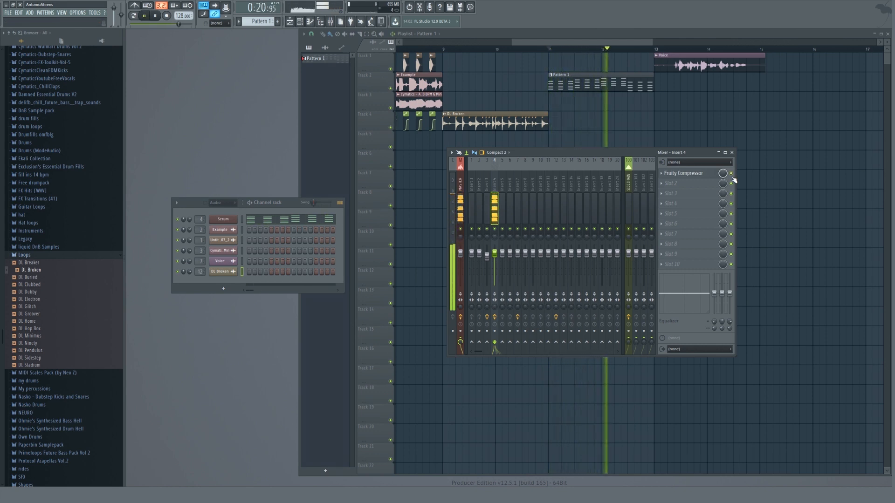
{"action": "key", "text": "space"}
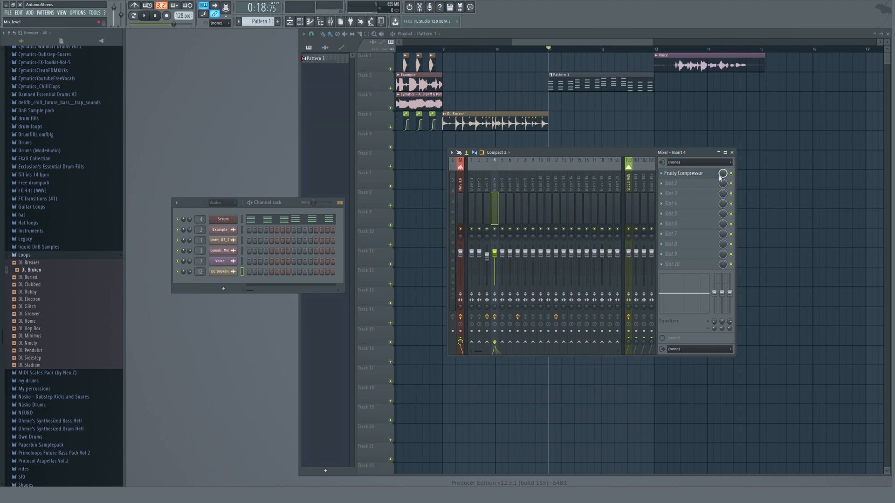
- Audition Pattern 1 once more with Fruity Compressor enabled and close the mixer
{"action": "key", "text": "space"}
{"action": "key", "text": "space"}
{"action": "key", "text": "space"}
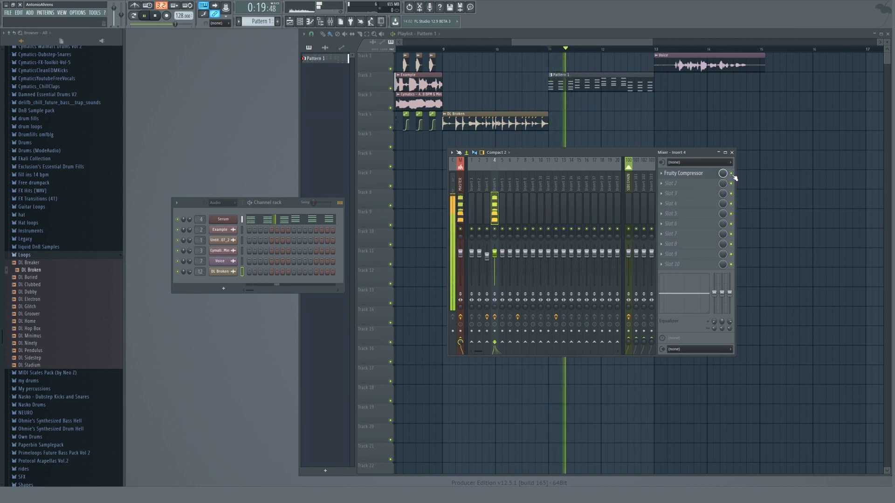
{"action": "key", "text": "space"}
{"action": "left_click_drag", "start_coordinate": [663, 158], "coordinate": [654, 158]}
{"action": "key", "text": "space"}
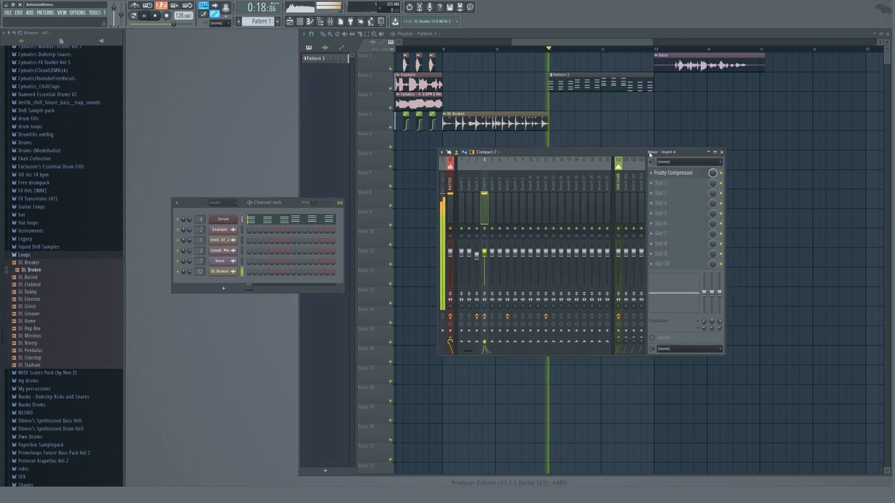
{"action": "key", "text": "space"}
{"action": "left_click", "coordinate": [722, 152]}
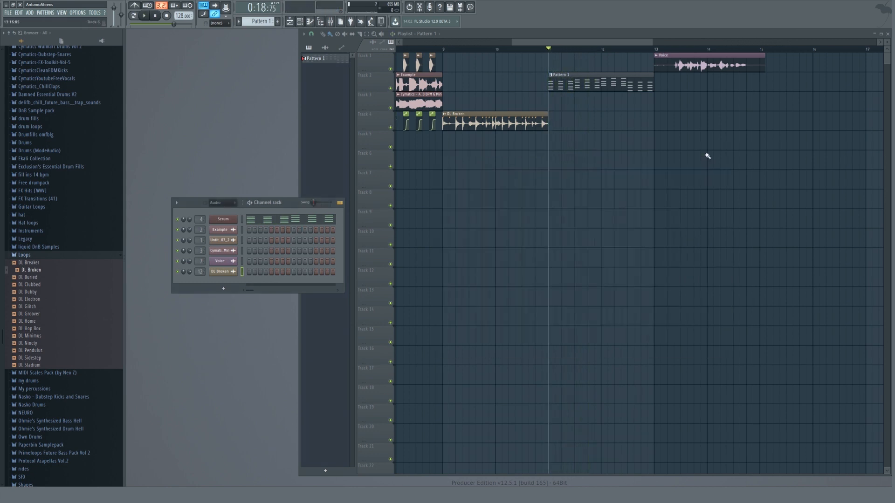
- Move the playhead to the start of the playlist and bring the Track 1 to 4 clips there into view
{"action": "scroll", "coordinate": [719, 140], "scroll_direction": "down", "scroll_amount": 4}
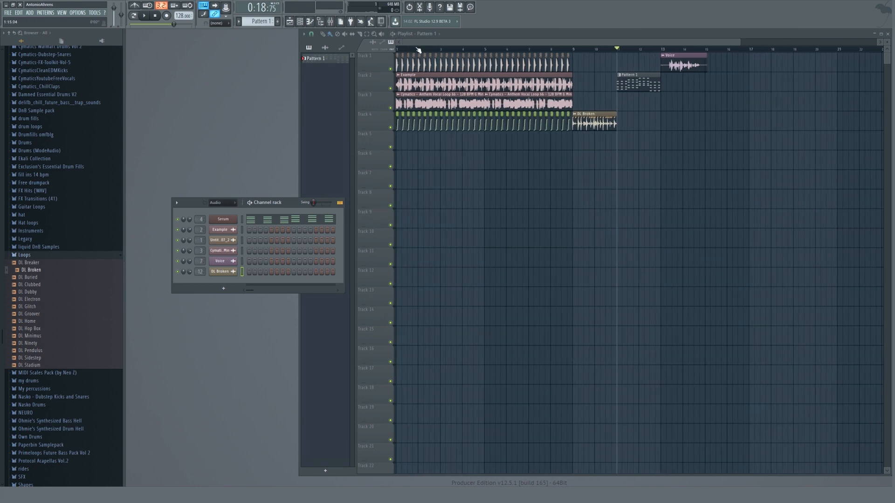
{"action": "left_click_drag", "start_coordinate": [419, 50], "coordinate": [394, 49]}
{"action": "scroll", "coordinate": [382, 75], "scroll_direction": "up", "scroll_amount": 7}
{"action": "scroll", "coordinate": [371, 81], "scroll_direction": "down", "scroll_amount": 3}
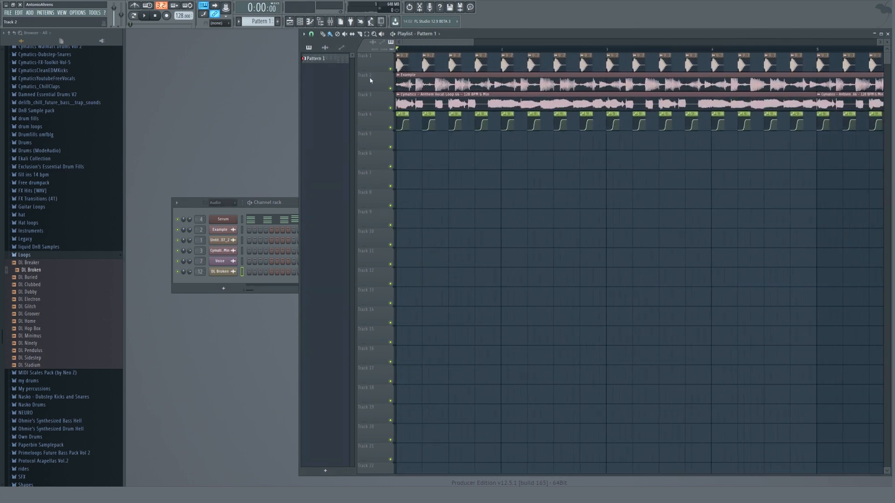
{"action": "scroll", "coordinate": [371, 80], "scroll_direction": "down", "scroll_amount": 4}
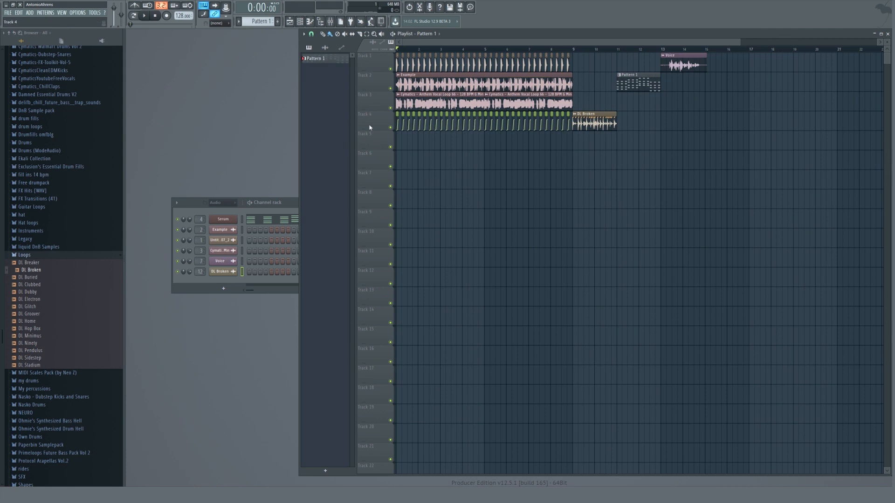
{"action": "key", "text": "space"}
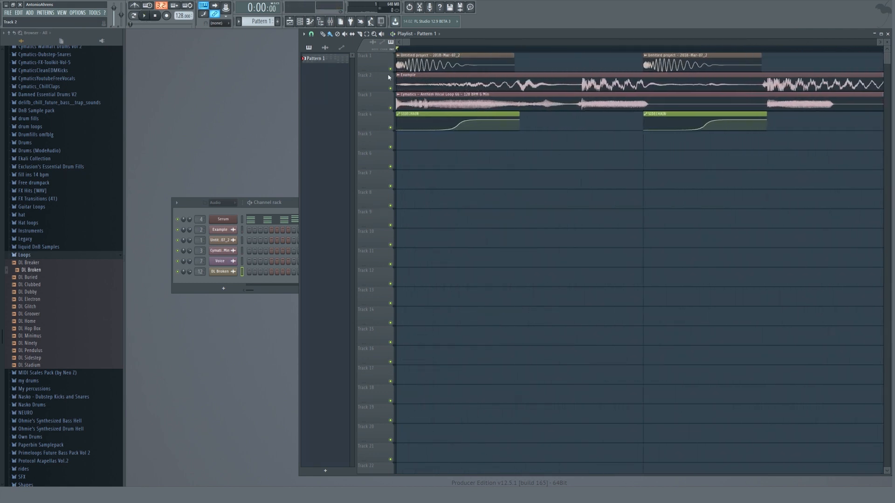
- Solo Track 1 in the playlist and audition the kick from the start
{"action": "scroll", "coordinate": [394, 67], "scroll_direction": "up", "scroll_amount": 1, "text": "ctrl"}
{"action": "right_click", "coordinate": [390, 69]}
{"action": "scroll", "coordinate": [405, 70], "scroll_direction": "down", "scroll_amount": 5, "text": "ctrl"}
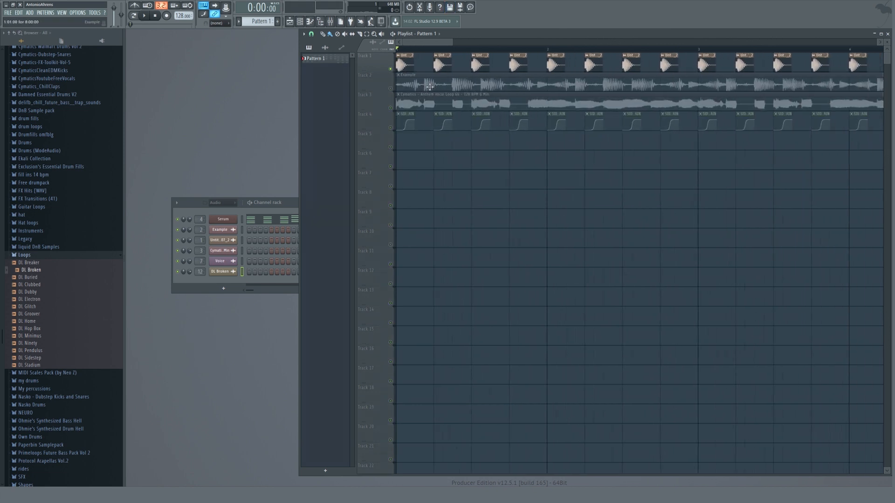
{"action": "key", "text": "space"}
{"action": "key", "text": "space"}
{"action": "scroll", "coordinate": [390, 68], "scroll_direction": "up", "scroll_amount": 3, "text": "ctrl"}
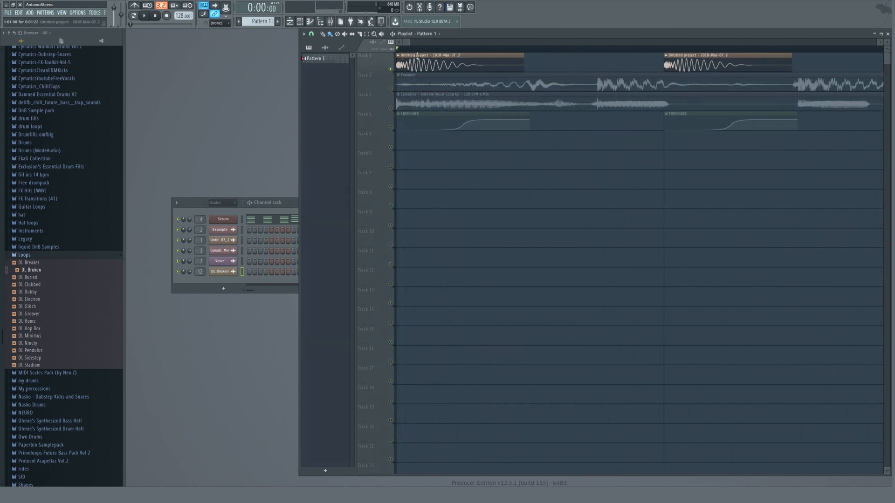
- Open the Track 1 kick sample in Edison, select its opening transient up to about 0.015 s, and play the selection
{"action": "left_click", "coordinate": [224, 240]}
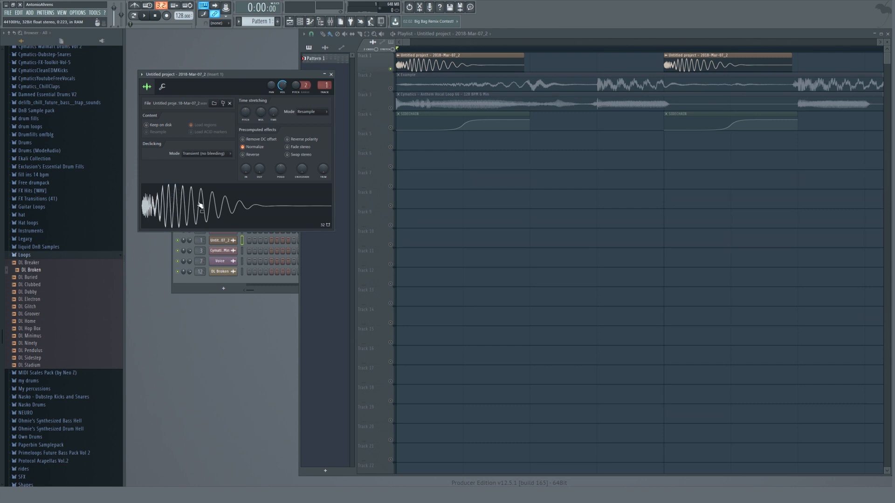
{"action": "right_click", "coordinate": [185, 205]}
{"action": "left_click", "coordinate": [196, 218]}
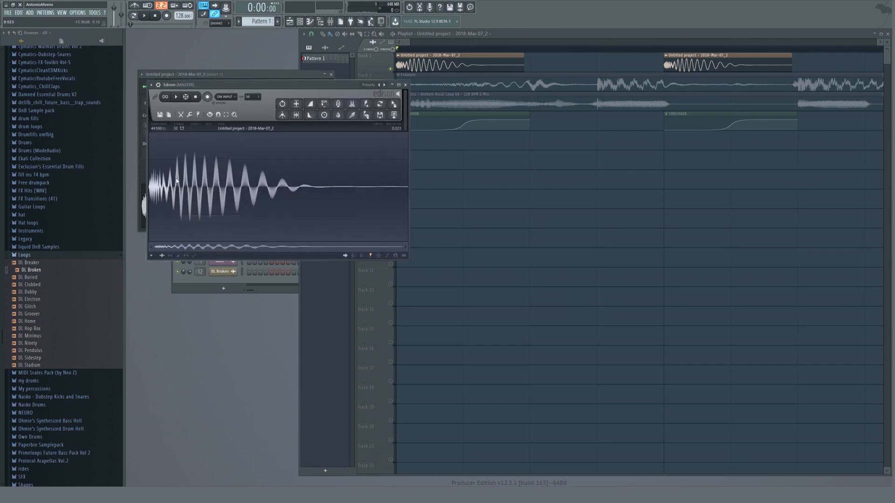
{"action": "left_click_drag", "start_coordinate": [171, 189], "coordinate": [159, 189]}
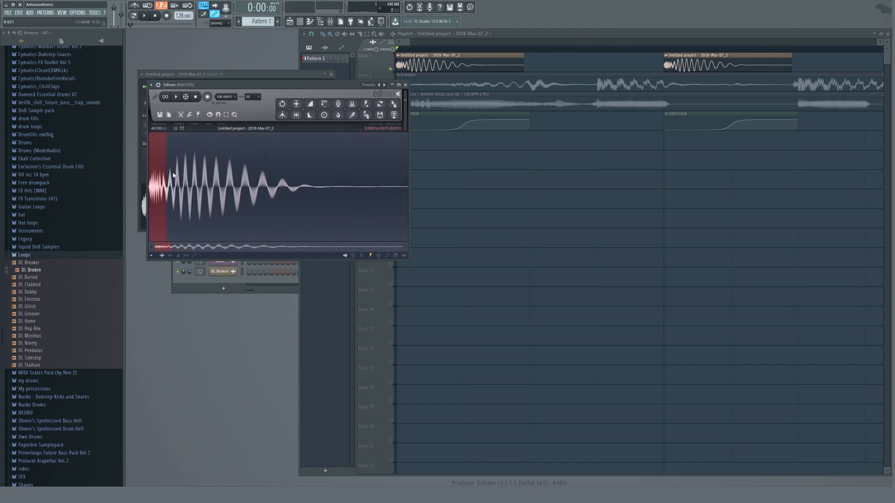
{"action": "left_click", "coordinate": [176, 98]}
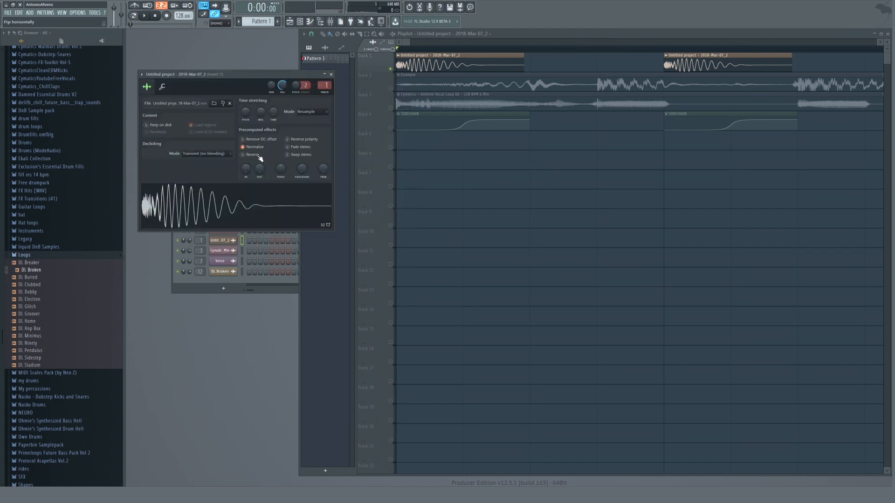
- Close the kick's sample settings and show its mixer track, insert 1
{"action": "key", "text": "Escape"}
{"action": "double_click", "coordinate": [200, 240]}
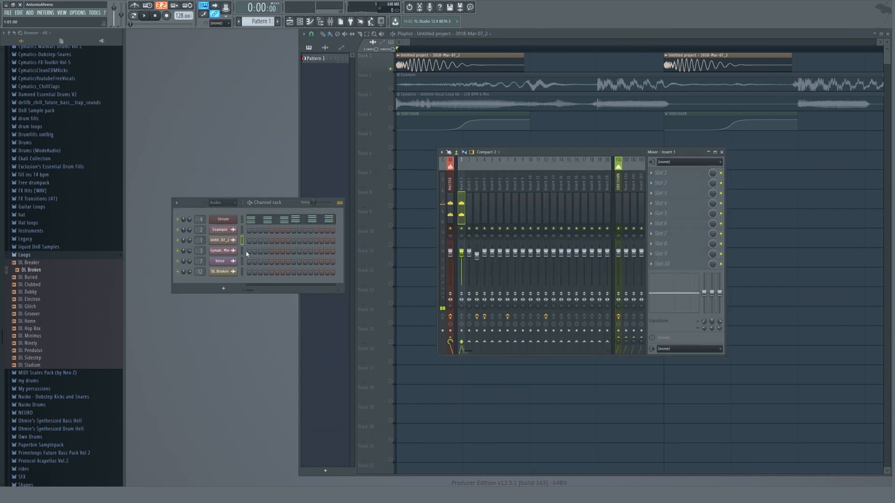
- Reopen the kick sample in Edison beside its sample settings and select the transient from 0.000 to about 0.019 s
{"action": "left_click", "coordinate": [230, 246]}
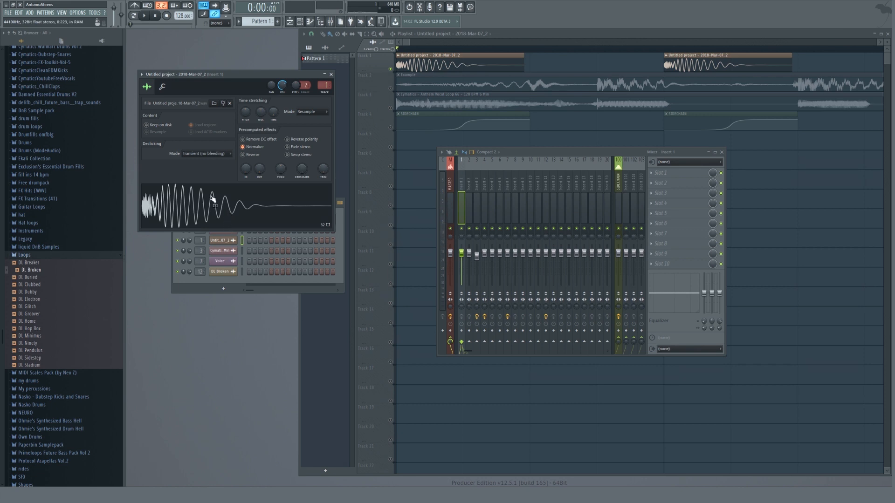
{"action": "right_click", "coordinate": [147, 205]}
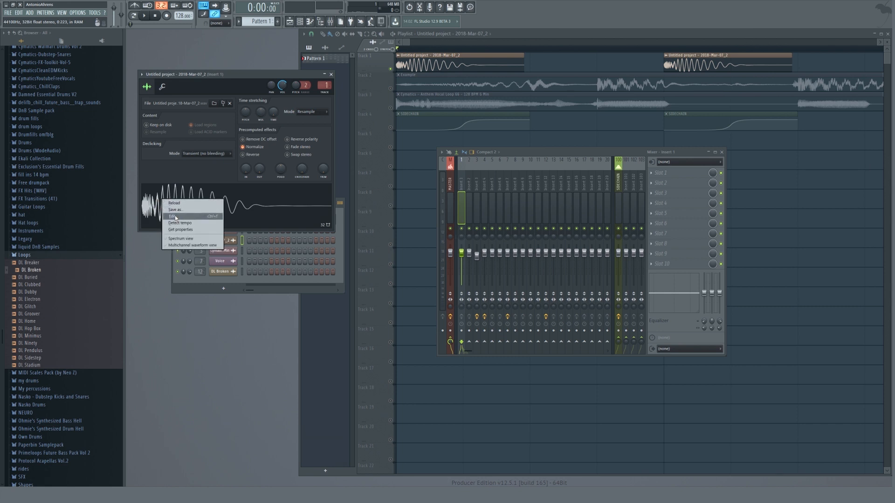
{"action": "left_click", "coordinate": [181, 205]}
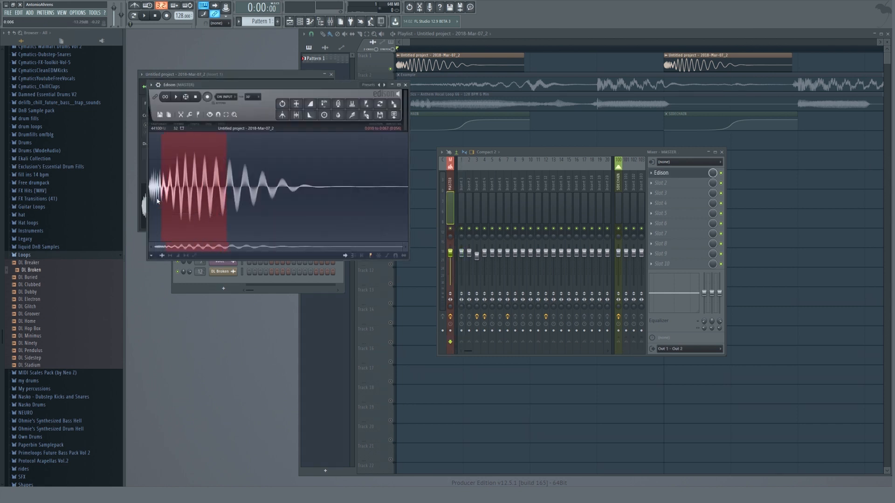
{"action": "left_click_drag", "start_coordinate": [210, 85], "coordinate": [395, 144]}
{"action": "scroll", "coordinate": [362, 236], "scroll_direction": "up", "scroll_amount": 10}
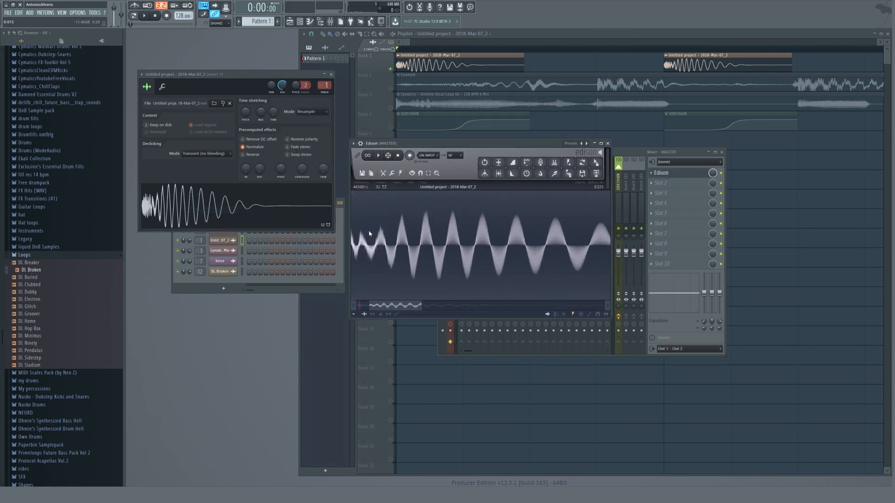
{"action": "scroll", "coordinate": [360, 293], "scroll_direction": "down", "scroll_amount": 8}
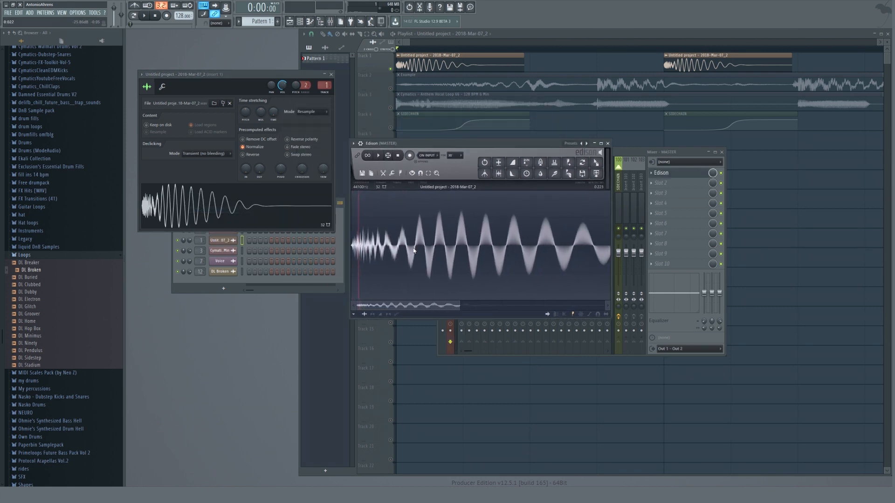
{"action": "left_click_drag", "start_coordinate": [405, 253], "coordinate": [350, 254]}
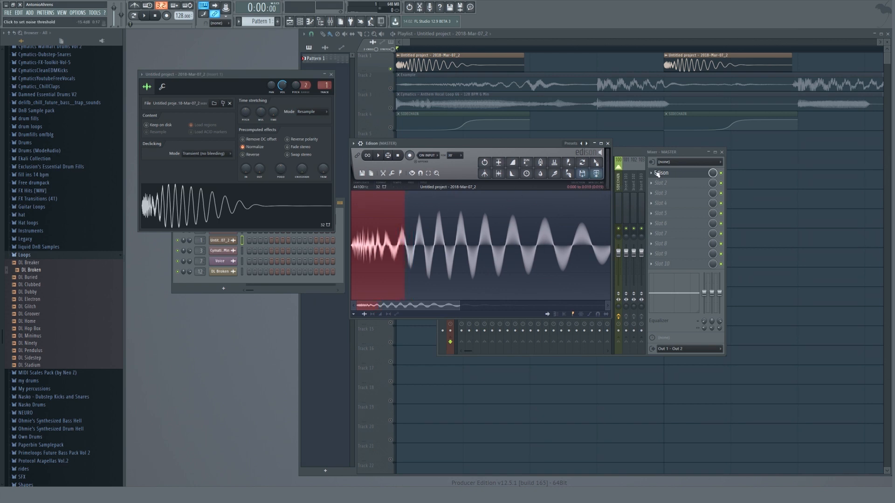
- Close Edison and add Fruity Compressor to the first effect slot of insert 1
{"action": "left_click", "coordinate": [608, 143]}
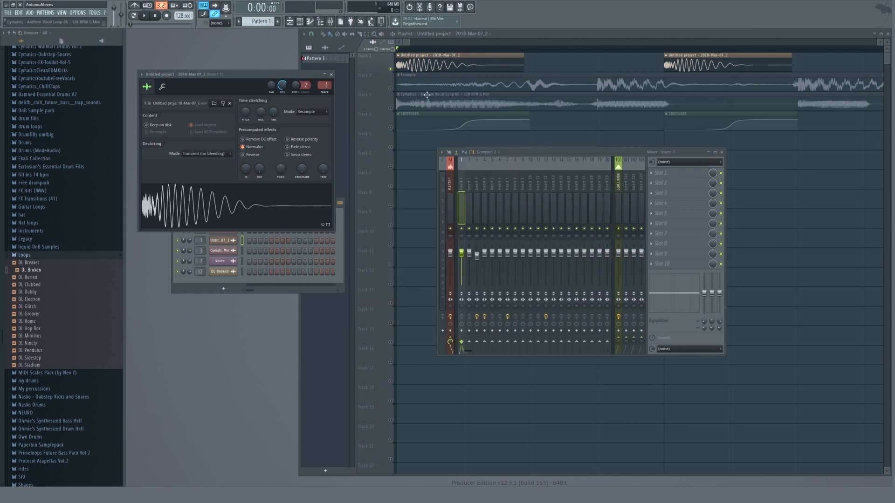
{"action": "left_click", "coordinate": [679, 173]}
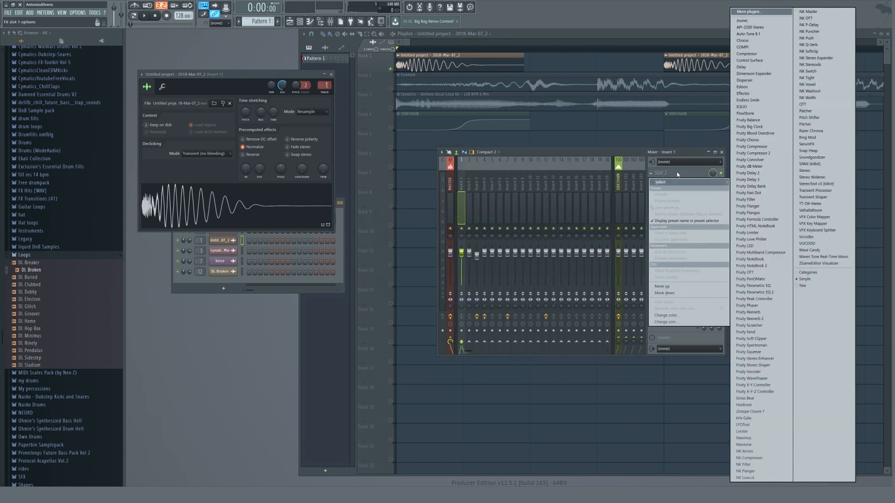
{"action": "left_click", "coordinate": [757, 147]}
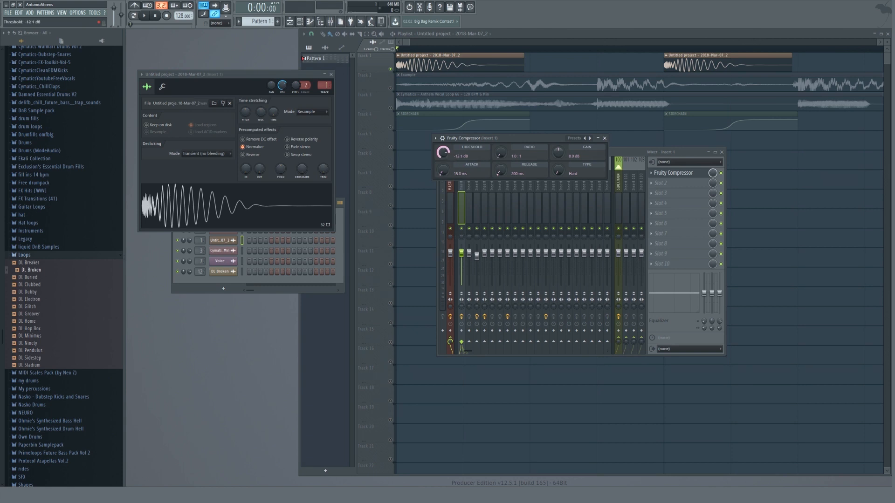
- Set the kick compressor's threshold to -19.5 dB and ratio to 12.4:1, and audition the kick
{"action": "left_click_drag", "start_coordinate": [442, 152], "coordinate": [442, 145]}
{"action": "key", "text": "space"}
{"action": "left_click_drag", "start_coordinate": [501, 153], "coordinate": [501, 121]}
{"action": "key", "text": "space"}
{"action": "key", "text": "space"}
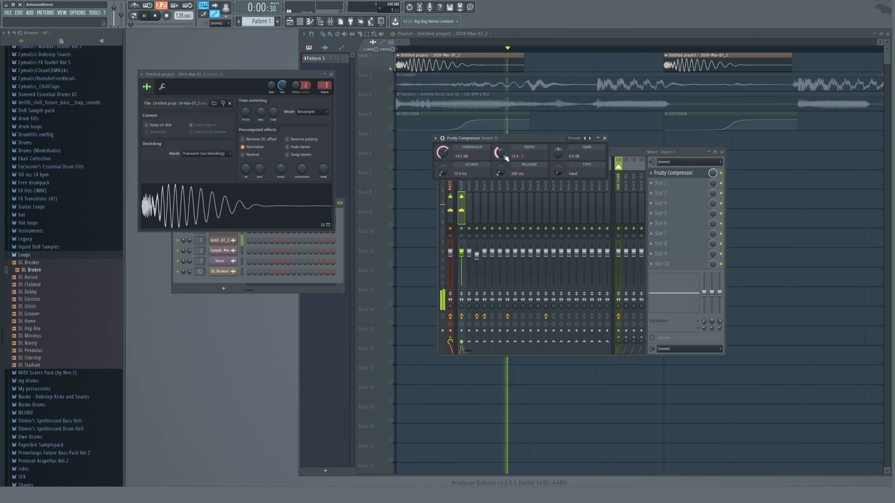
{"action": "key", "text": "space"}
{"action": "key", "text": "space"}
{"action": "key", "text": "space"}
- Set the kick compressor's attack to 18.7 ms, release to 231 ms and threshold to -26.3 dB while auditioning the kick
{"action": "left_click_drag", "start_coordinate": [441, 179], "coordinate": [441, 177]}
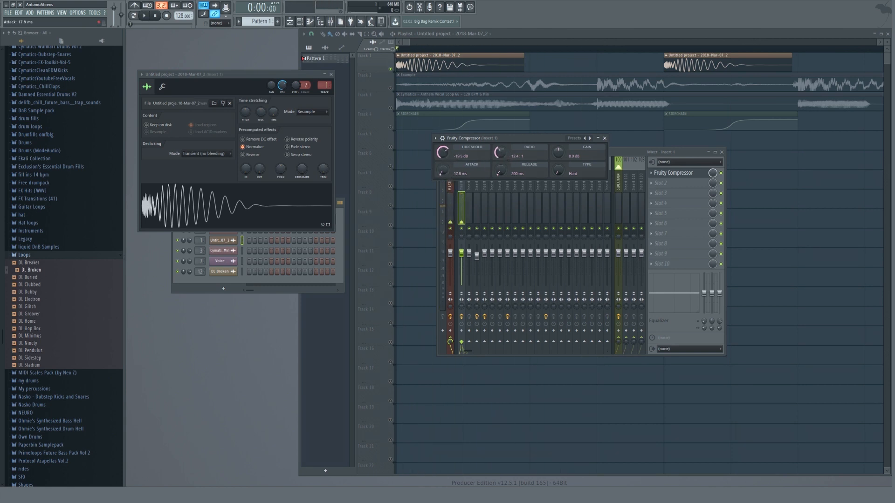
{"action": "key", "text": "space"}
{"action": "left_click_drag", "start_coordinate": [501, 177], "coordinate": [503, 176]}
{"action": "key", "text": "space"}
{"action": "key", "text": "space"}
{"action": "key", "text": "space"}
{"action": "key", "text": "space"}
{"action": "left_click_drag", "start_coordinate": [443, 153], "coordinate": [442, 163]}
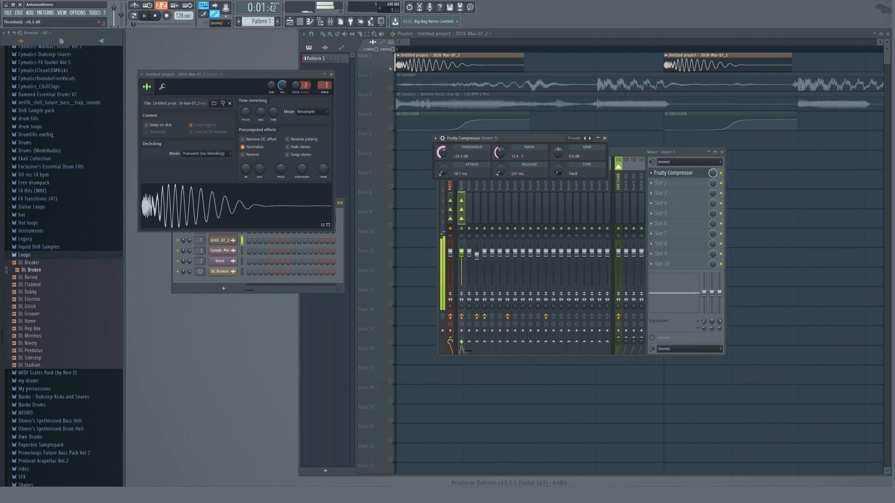
{"action": "key", "text": "space"}
- Close the compressor window and add Fruity WaveShaper to the second effect slot of insert 1
{"action": "left_click", "coordinate": [673, 173]}
{"action": "left_click", "coordinate": [666, 183]}
{"action": "mouse_move", "coordinate": [668, 192]}
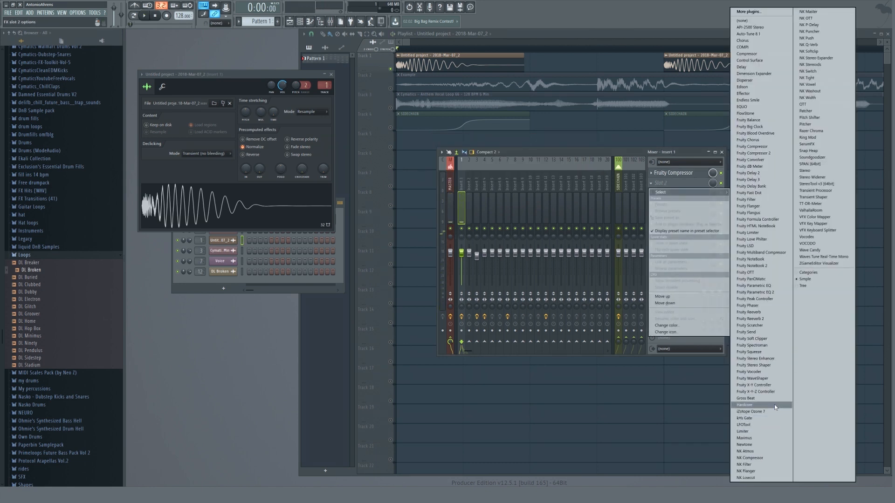
{"action": "left_click", "coordinate": [761, 378]}
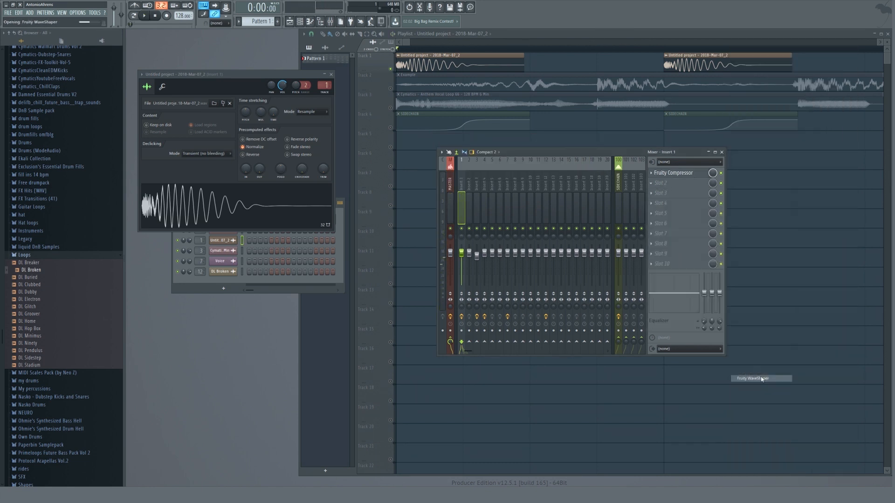
- Reshape the WaveShaper curve so it rises steeply to the maximum at low input levels, auditioning the kick between adjustments
{"action": "right_click", "coordinate": [259, 122]}
{"action": "key", "text": "space"}
{"action": "key", "text": "space"}
{"action": "left_click_drag", "start_coordinate": [259, 123], "coordinate": [193, 94]}
{"action": "key", "text": "space"}
{"action": "left_click", "coordinate": [267, 111]}
{"action": "key", "text": "space"}
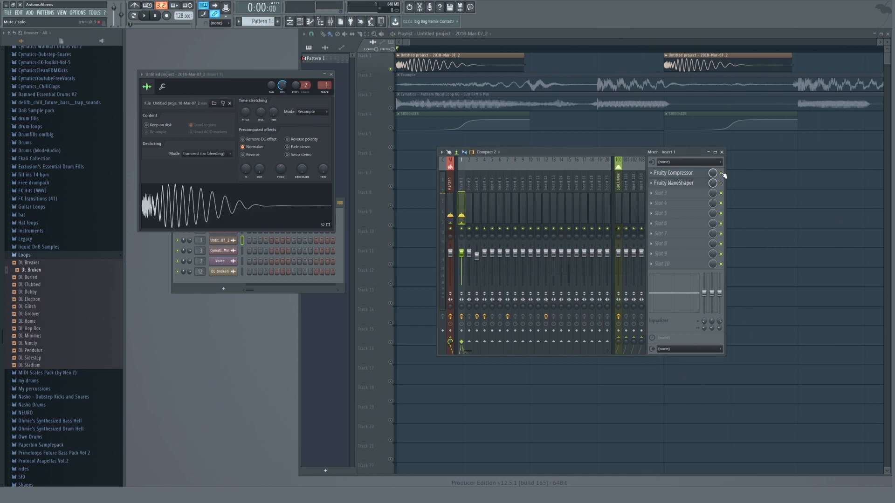
- Lower the insert 1 fader slightly and compare the kick with the compressor and waveshaper bypassed and active
{"action": "key", "text": "space"}
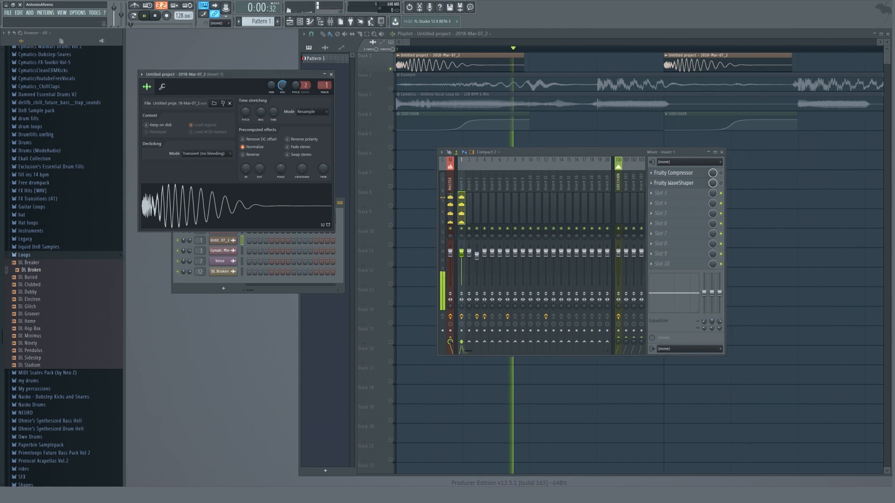
{"action": "right_click", "coordinate": [284, 86]}
{"action": "left_click", "coordinate": [295, 92]}
{"action": "key", "text": "space"}
{"action": "key", "text": "space"}
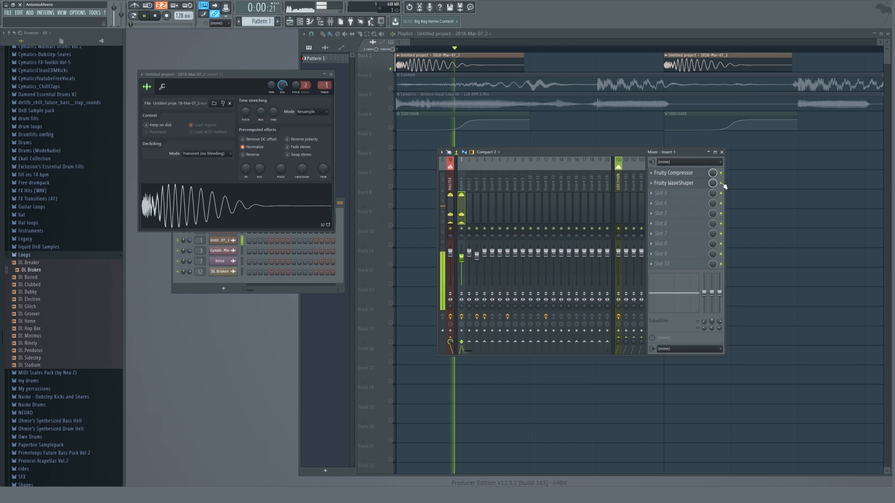
- Open the WaveShaper and compressor on insert 1, audition the kick and set the compressor's threshold to -15.2 dB
{"action": "key", "text": "space"}
{"action": "left_click", "coordinate": [686, 184]}
{"action": "key", "text": "space"}
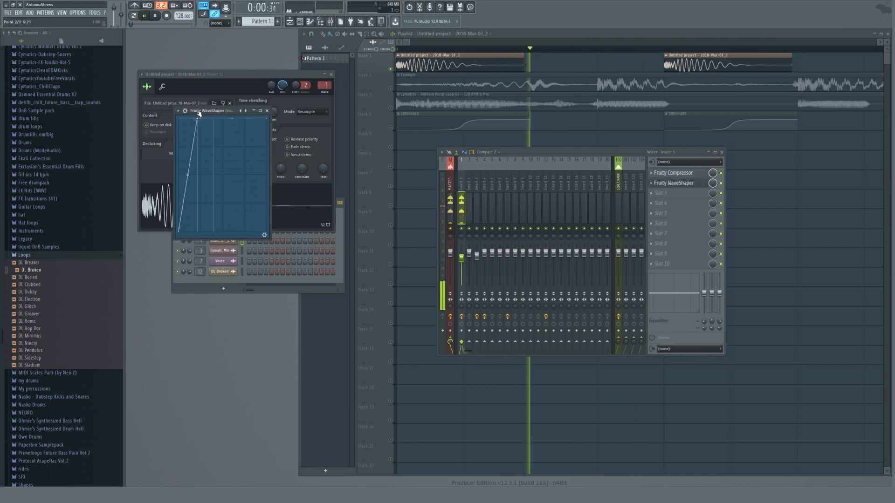
{"action": "key", "text": "space"}
{"action": "left_click", "coordinate": [673, 173]}
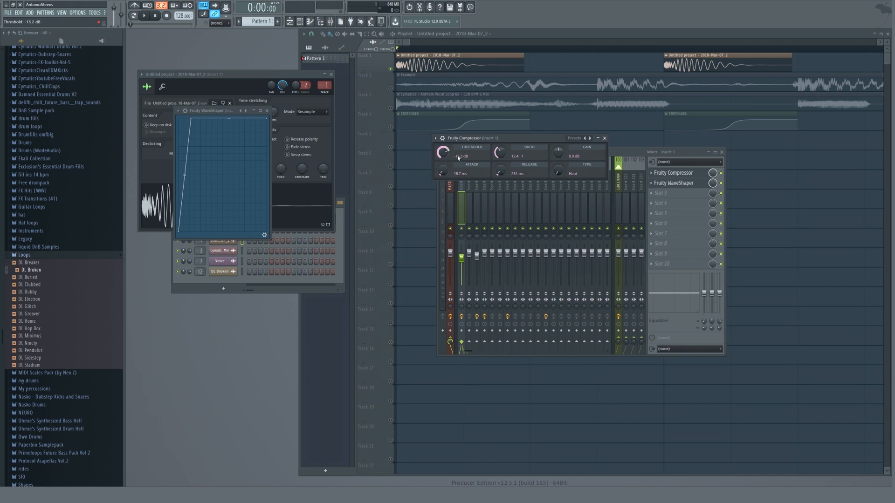
- Make the WaveShaper curve less steep by moving its upper point toward higher input levels, and audition the kick
{"action": "left_click_drag", "start_coordinate": [191, 119], "coordinate": [213, 107]}
{"action": "key", "text": "space"}
{"action": "key", "text": "space"}
- Compare the kick with Fruity Compressor and Fruity WaveShaper bypassed and with both enabled again
{"action": "left_click", "coordinate": [721, 184]}
{"action": "left_click", "coordinate": [721, 174]}
{"action": "key", "text": "space"}
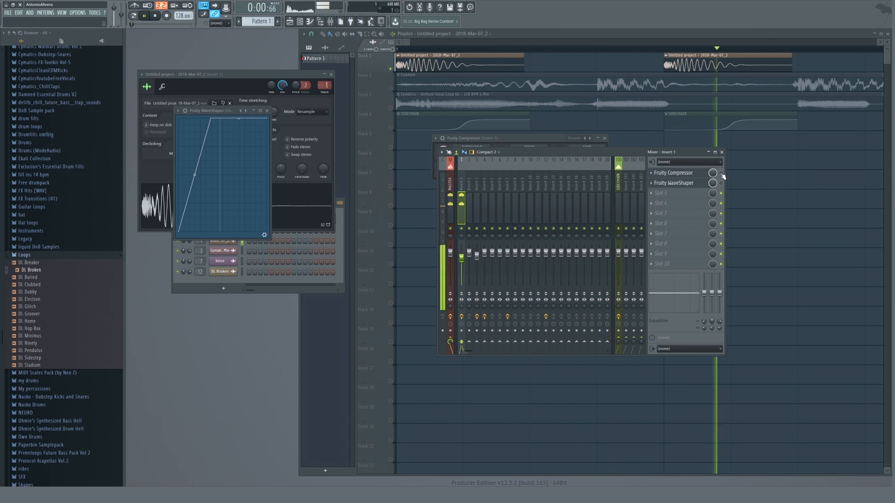
{"action": "left_click", "coordinate": [721, 174]}
{"action": "left_click", "coordinate": [721, 183]}
{"action": "key", "text": "space"}
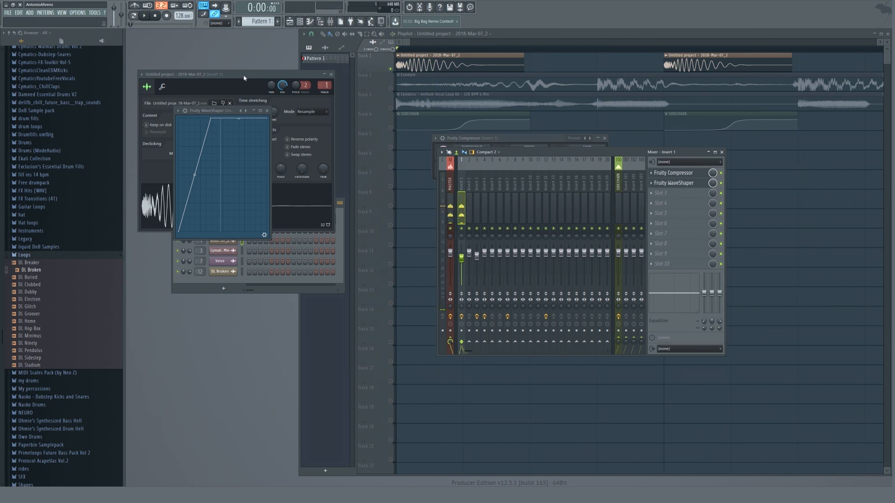
- Close the kick's channel settings, the WaveShaper window and the compressor window
{"action": "left_click", "coordinate": [236, 78]}
{"action": "key", "text": "Escape"}
{"action": "left_click", "coordinate": [222, 115]}
{"action": "key", "text": "Escape"}
{"action": "left_click", "coordinate": [544, 140]}
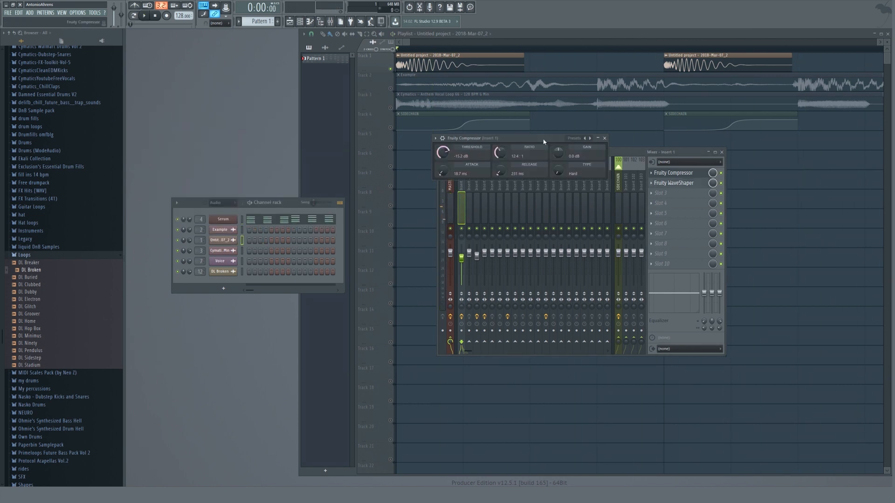
{"action": "key", "text": "Escape"}
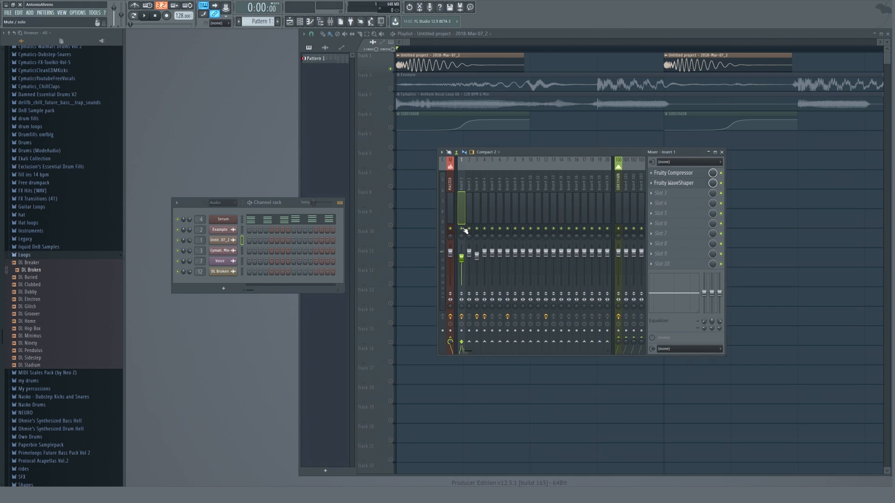
- Unsolo the kick track so all playlist tracks are active, and zoom the playlist out to show several bars
{"action": "right_click", "coordinate": [389, 53]}
{"action": "right_click", "coordinate": [391, 69]}
{"action": "scroll", "coordinate": [394, 49], "scroll_direction": "down", "scroll_amount": 5}
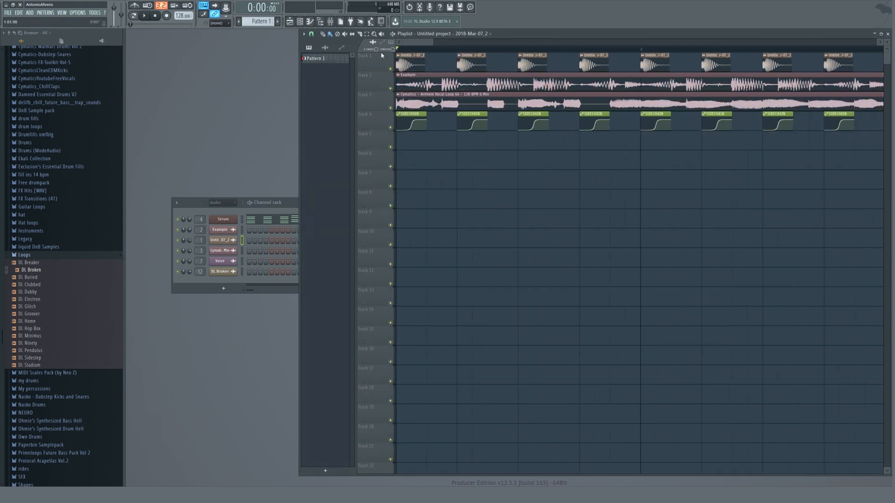
{"action": "scroll", "coordinate": [450, 138], "scroll_direction": "down", "scroll_amount": 5}
- Play the full arrangement and show the kick's mixer track, insert 1
{"action": "key", "text": "space"}
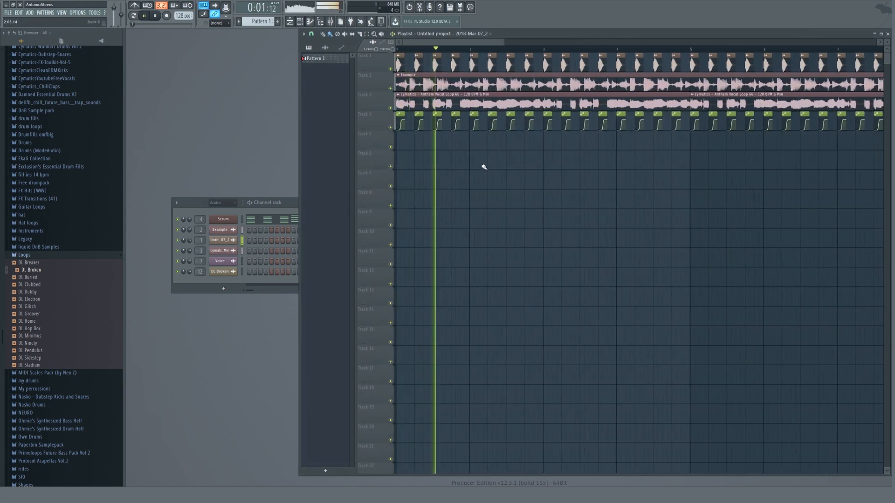
{"action": "left_click", "coordinate": [242, 240]}
{"action": "key", "text": "F9"}
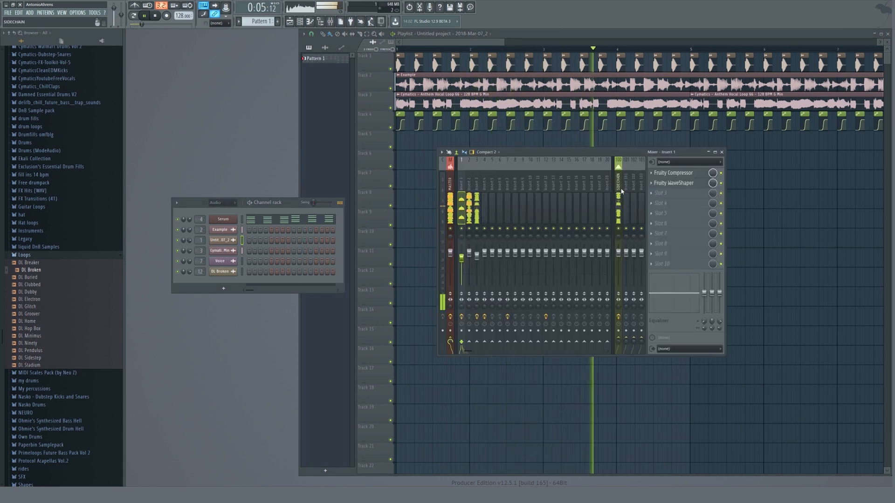
{"action": "key", "text": "space"}
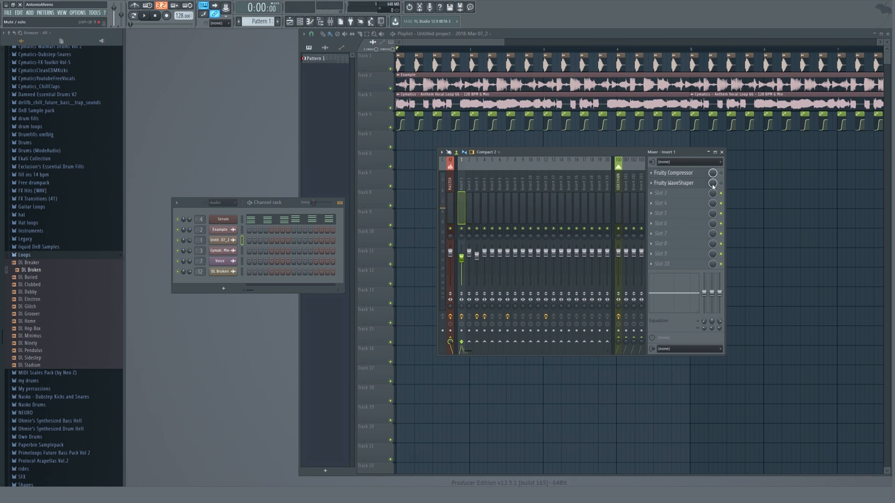
- Compare the full mix with insert 1's compressor and waveshaper bypassed and active, leaving both effects enabled
{"action": "key", "text": "space"}
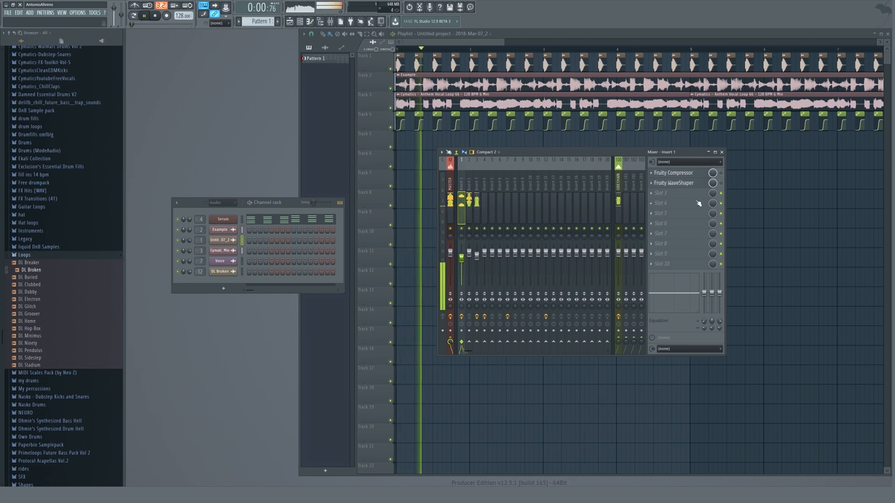
{"action": "key", "text": "space"}
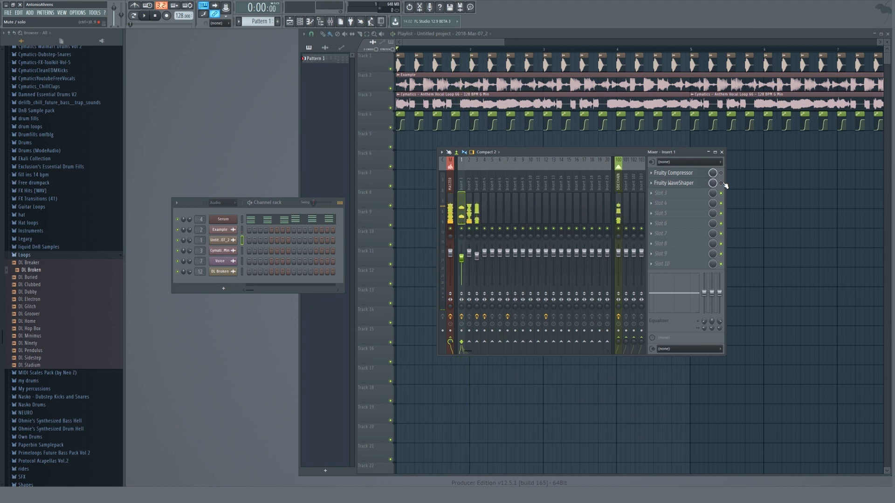
{"action": "key", "text": "space"}
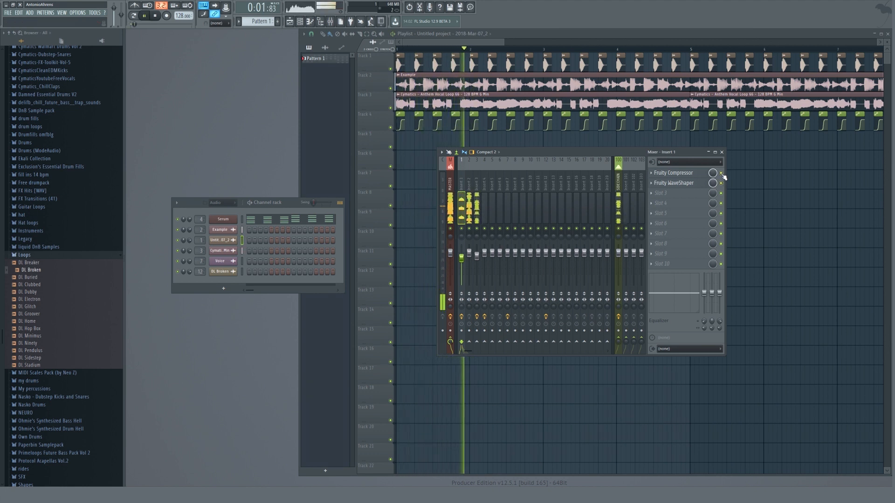
{"action": "left_click", "coordinate": [721, 173]}
{"action": "left_click", "coordinate": [720, 184]}
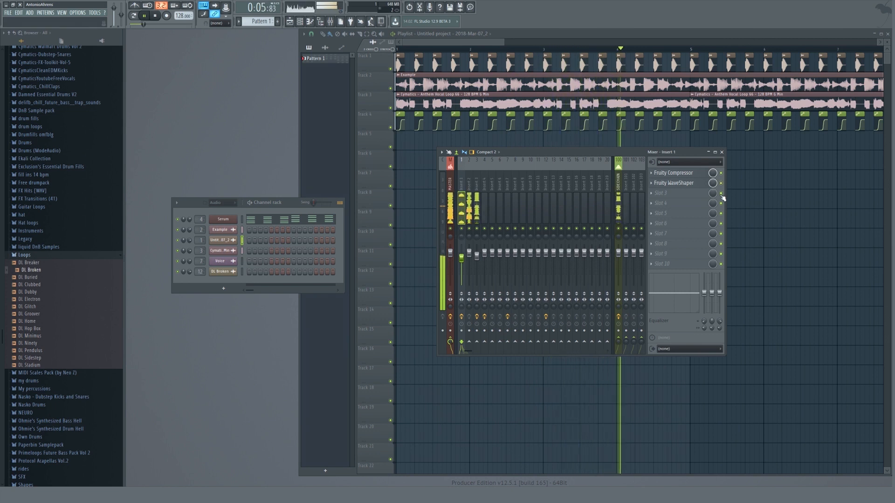
{"action": "key", "text": "space"}
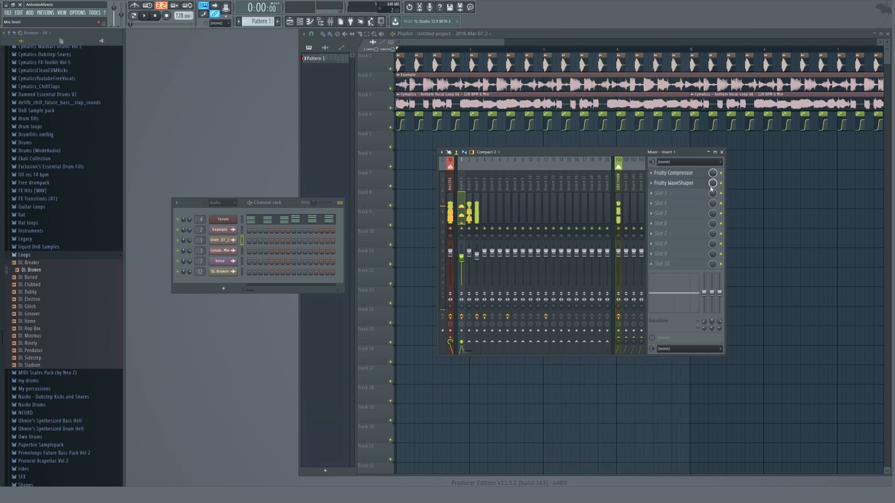